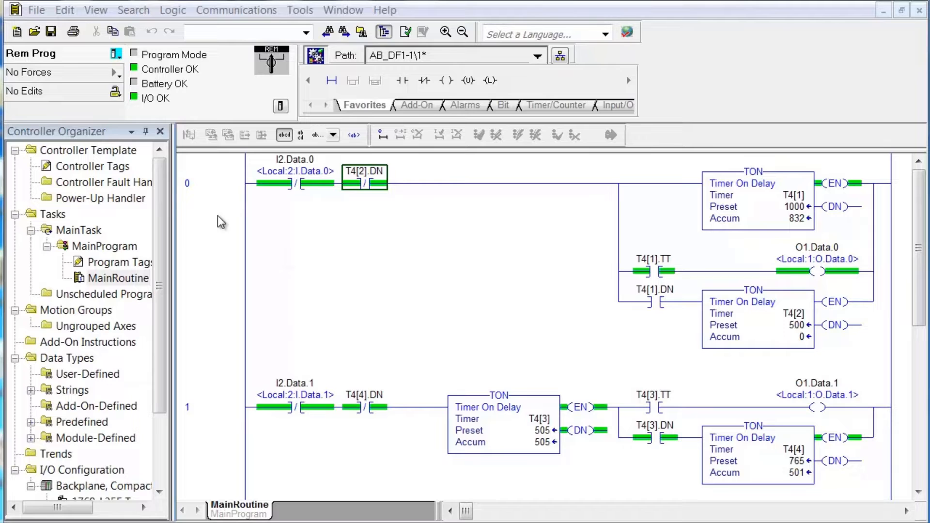
Take the controller offline and close the Template project, saving its changes
click(117, 57)
click(156, 76)
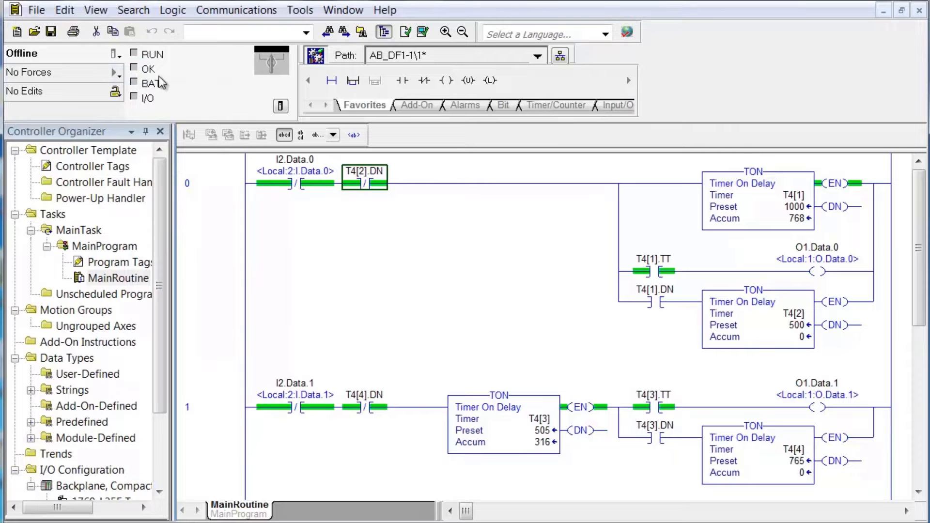
click(38, 10)
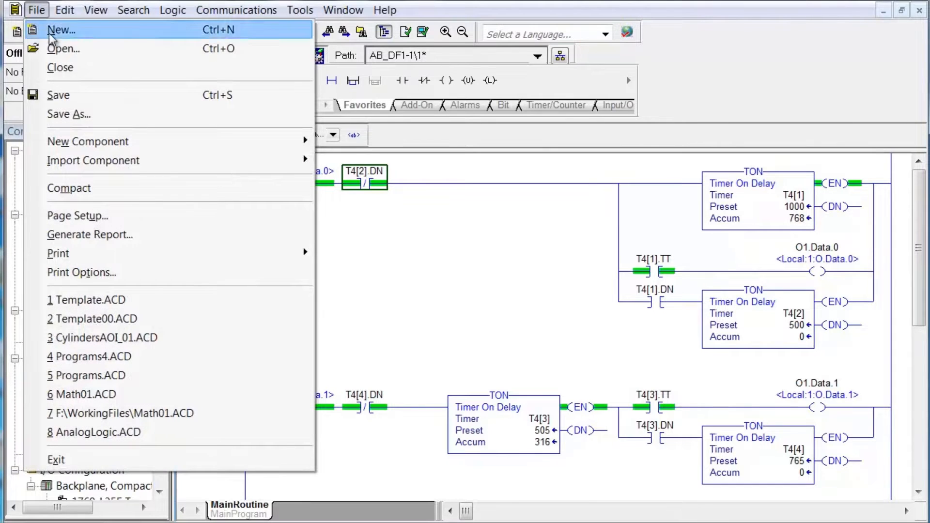
click(63, 69)
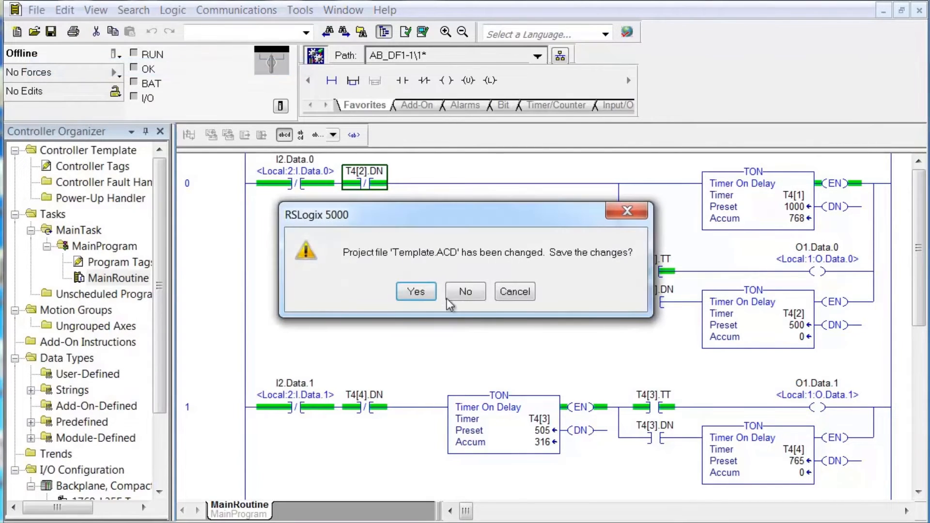
click(418, 291)
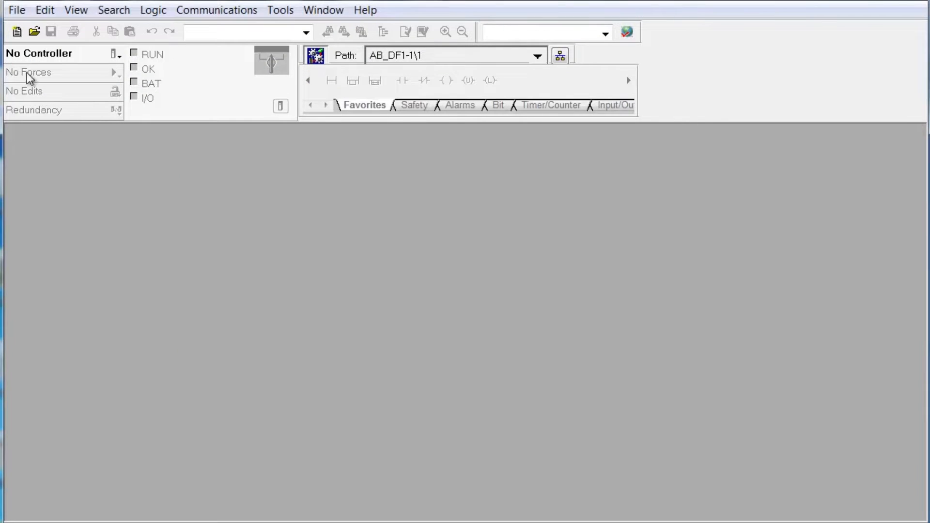
Start a new project for the 1769-L35E CompactLogix controller with revision 20 and the name Tasks
click(16, 14)
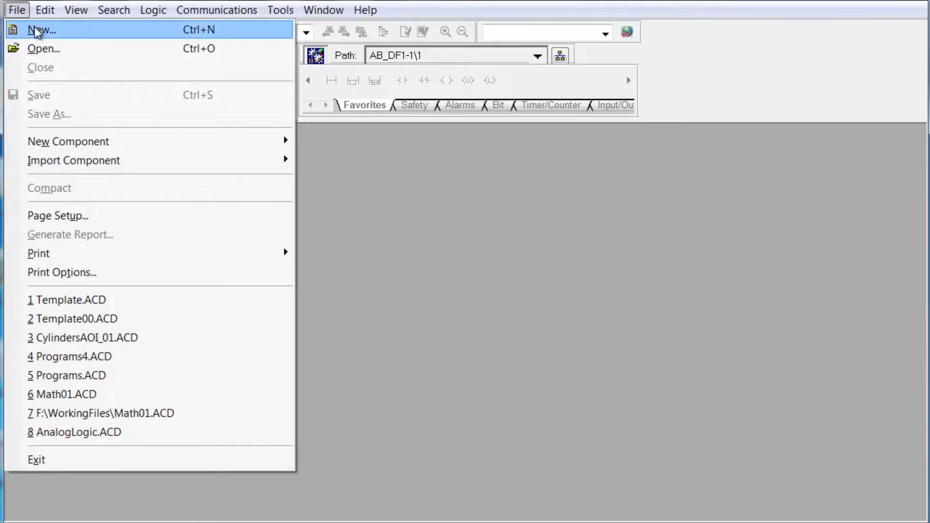
click(34, 27)
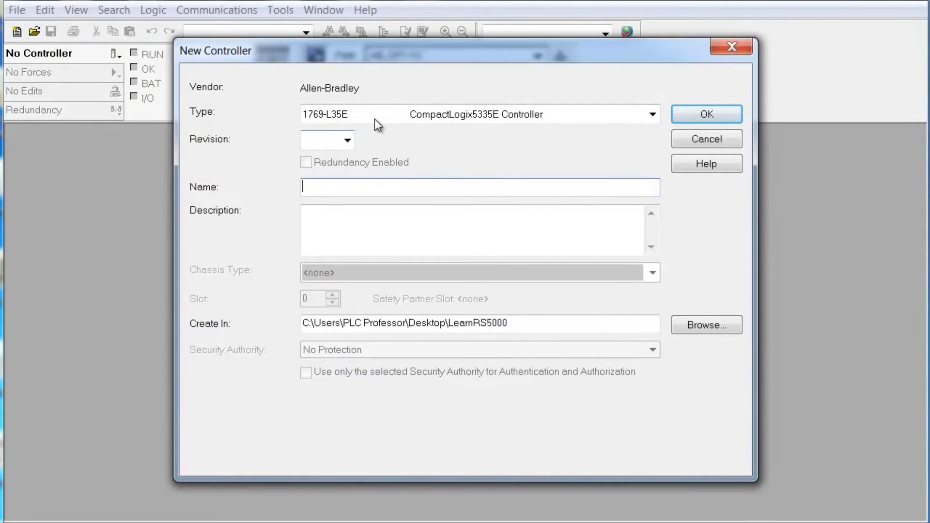
click(348, 140)
click(310, 203)
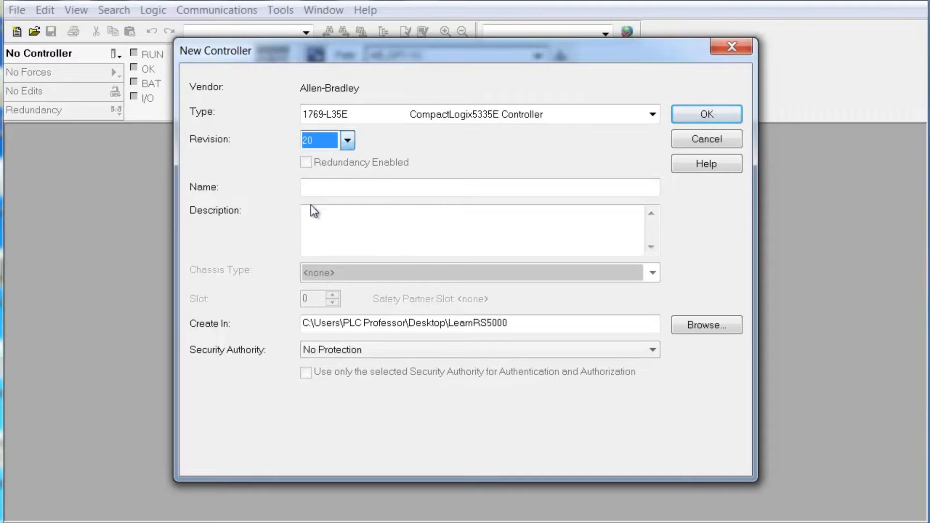
click(339, 193)
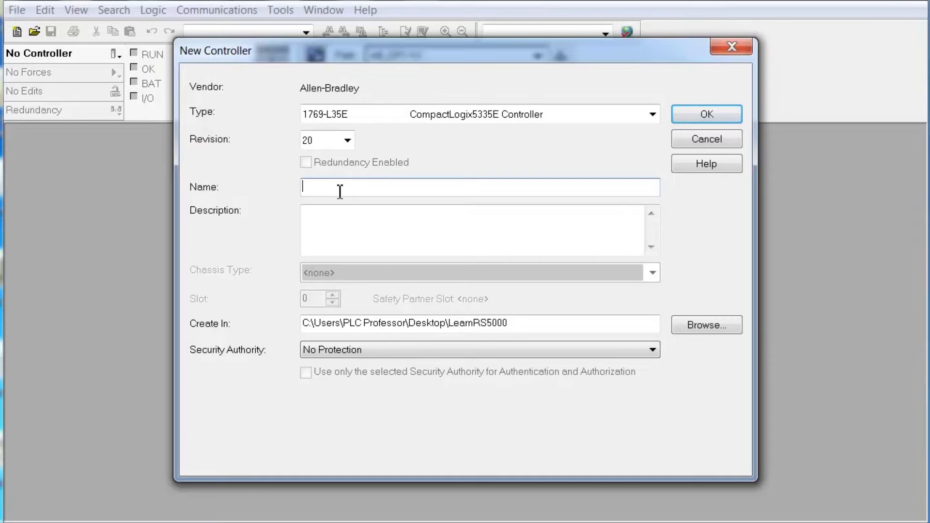
text(Tasks)
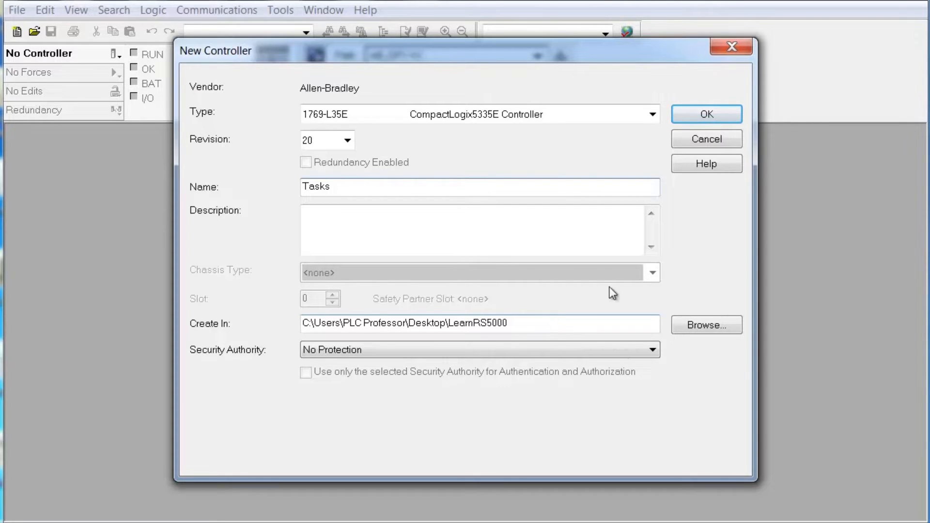
Try to create the project, decline replacing the existing Tasks file, and create it as Tasks_00 instead
click(697, 117)
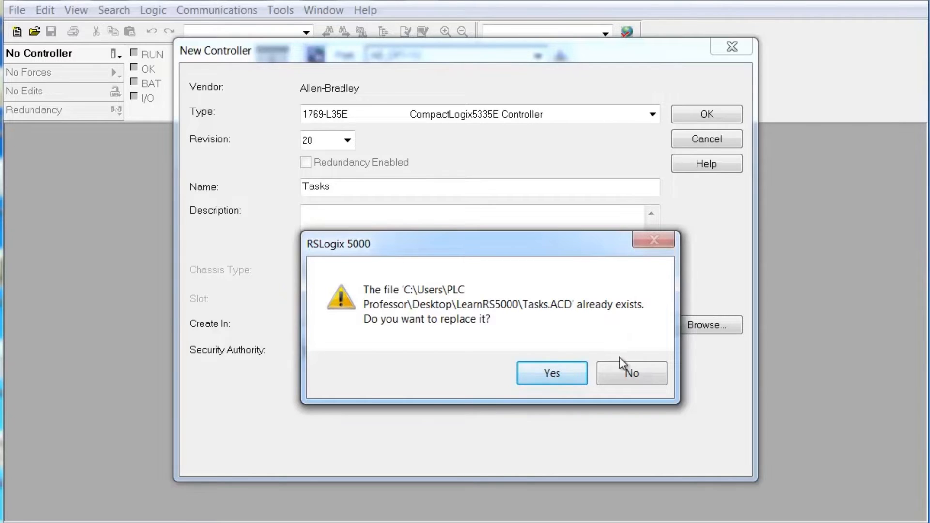
click(620, 375)
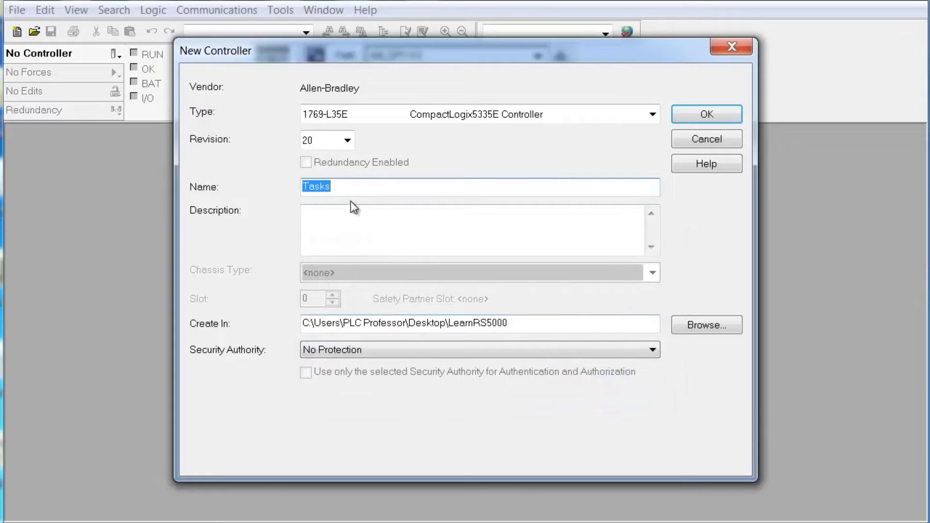
click(337, 190)
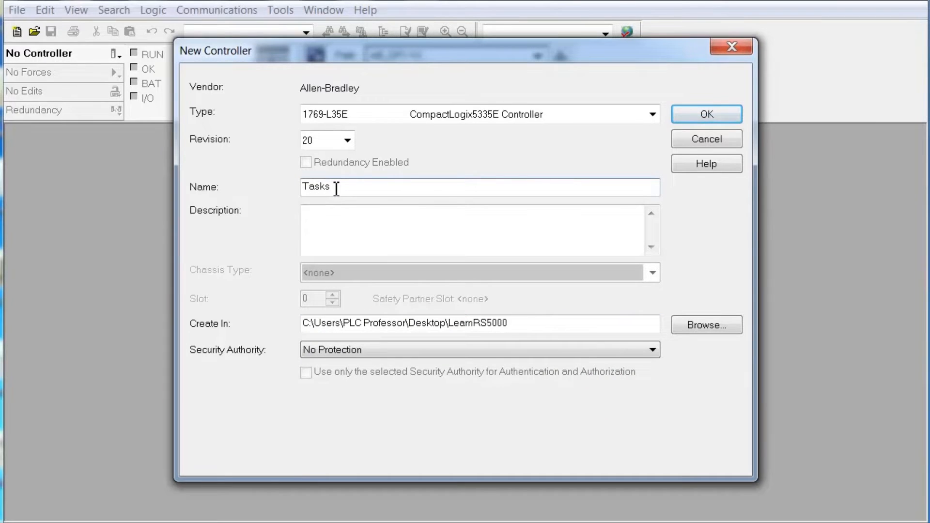
text(_00)
click(703, 118)
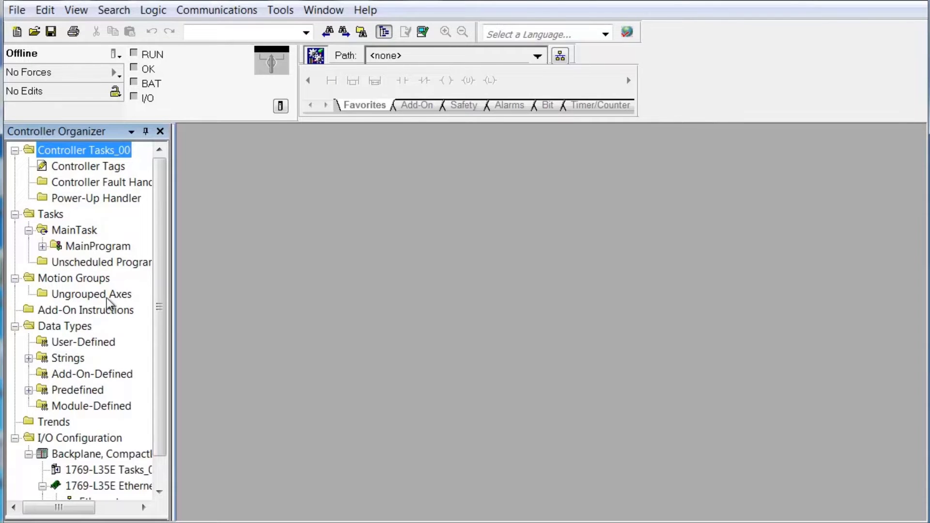
Widen the Controller Organizer, collapse Motion Groups and Data Types, and expand MainProgram
drag(168, 316, 279, 333)
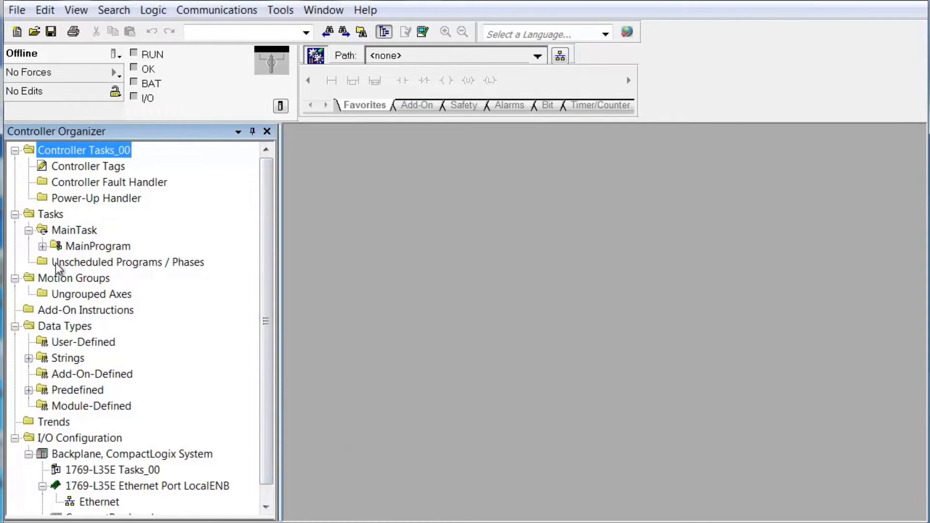
click(15, 278)
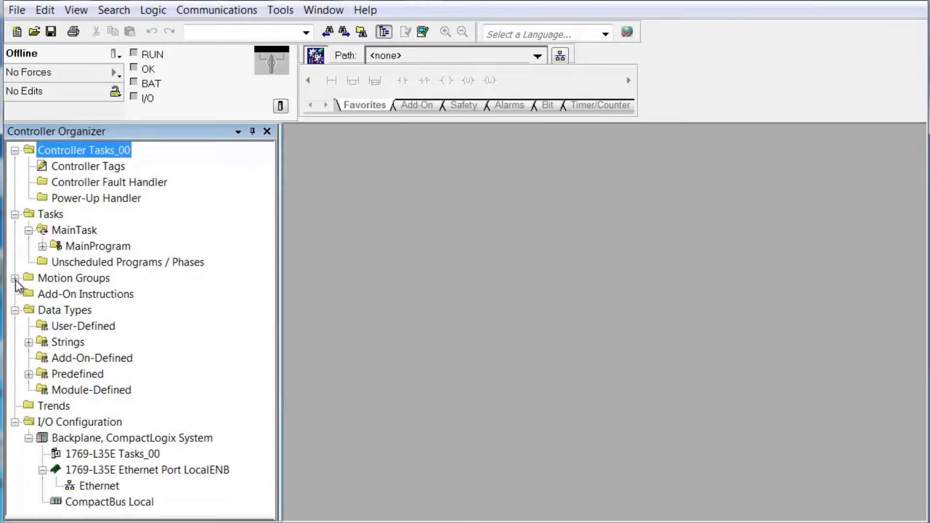
click(15, 310)
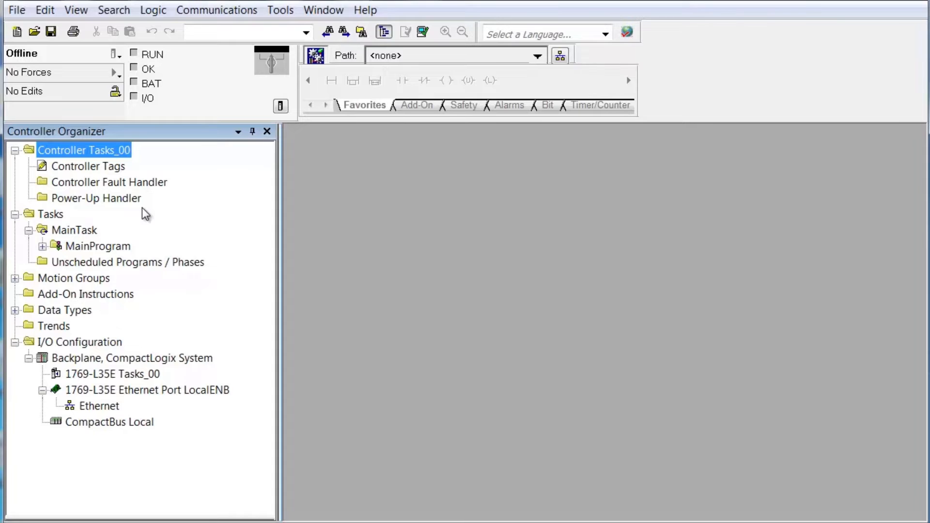
click(42, 247)
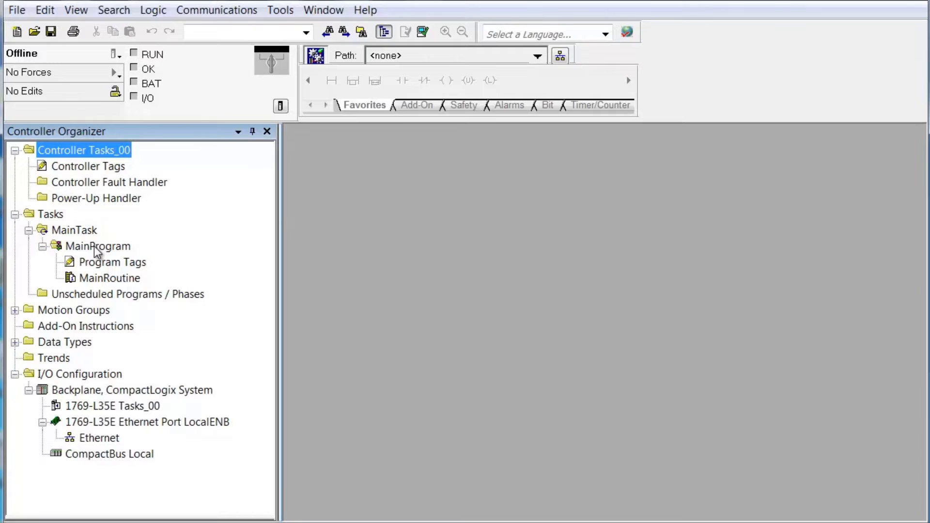
Check the routine type in the properties of MainRoutine and close them without changes
right_click(88, 279)
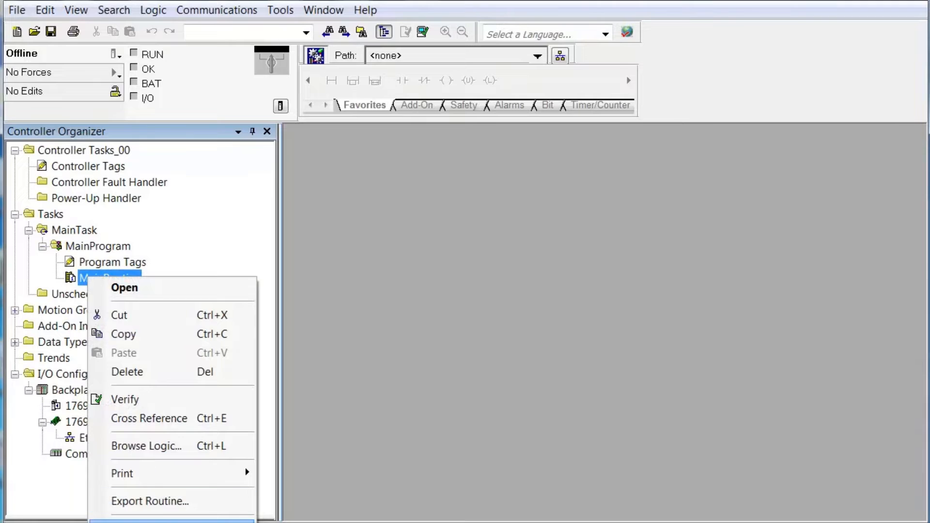
click(136, 520)
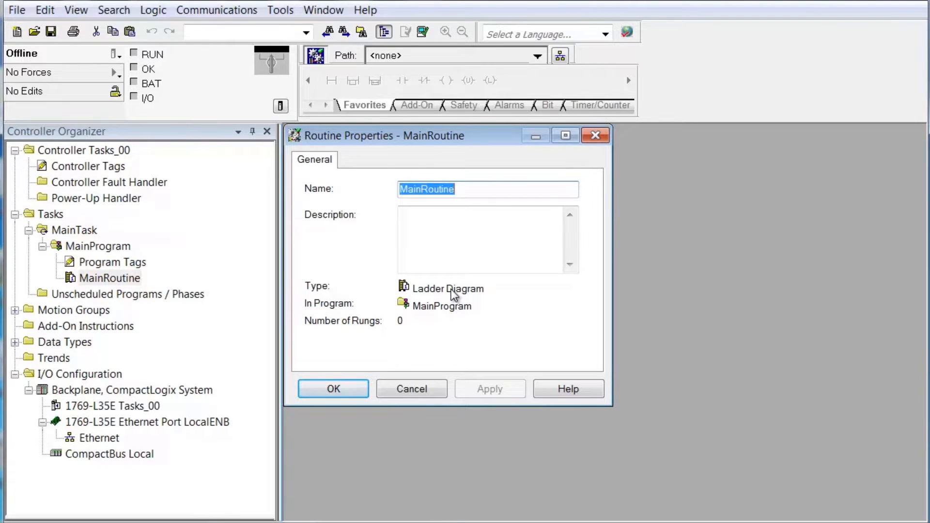
click(386, 392)
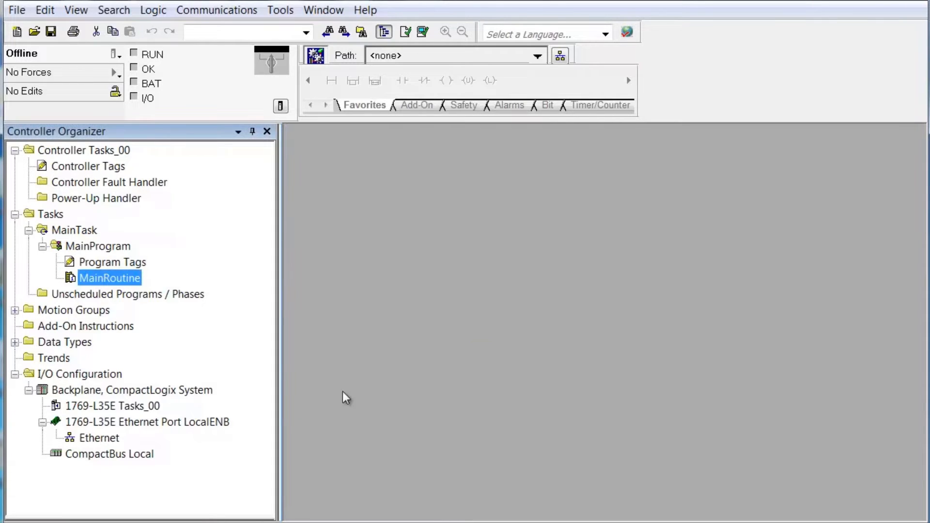
Add a new Ladder Diagram routine named Temp to MainProgram
right_click(118, 249)
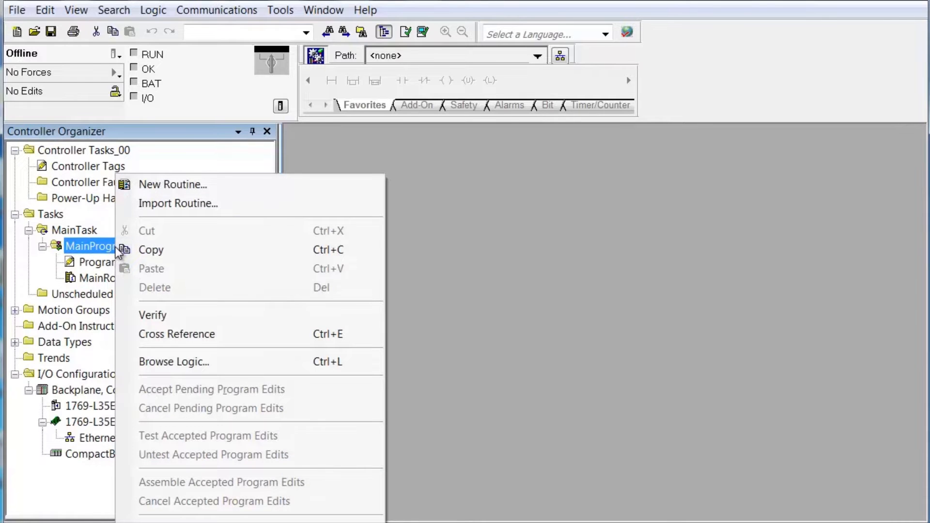
click(188, 183)
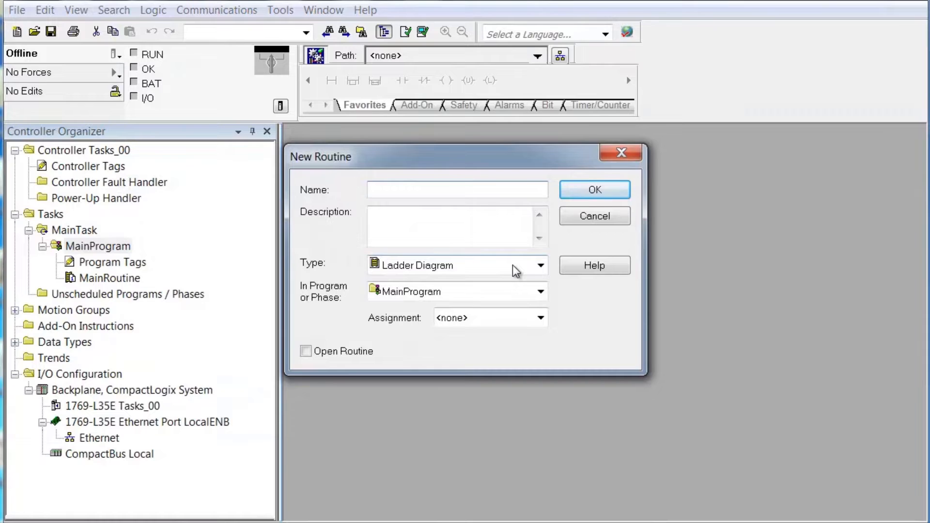
text(Temp)
click(597, 192)
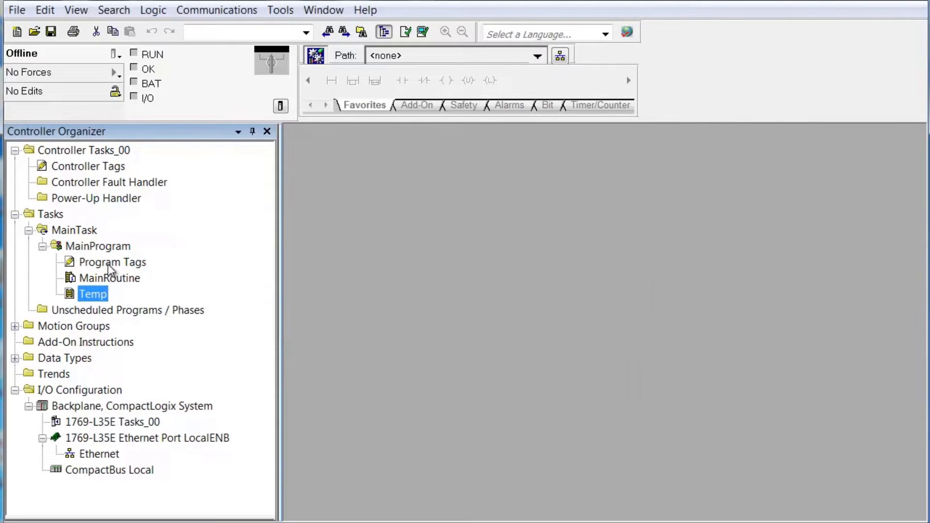
Assign Temp as the main routine in the MainProgram configuration and apply the change
right_click(100, 246)
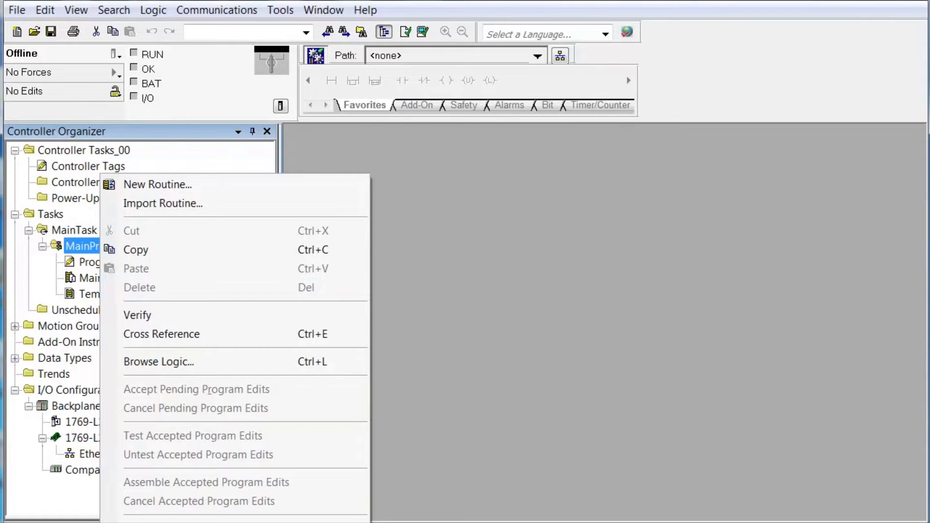
click(146, 522)
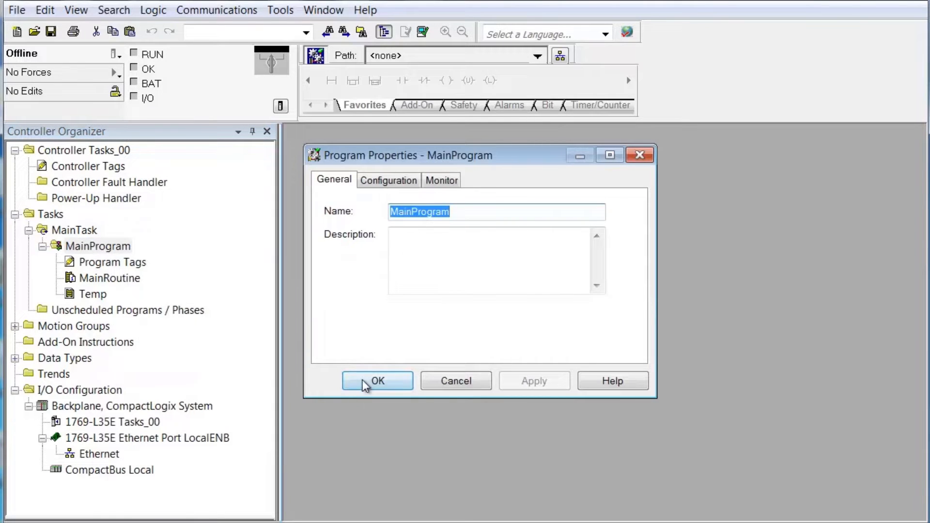
click(392, 182)
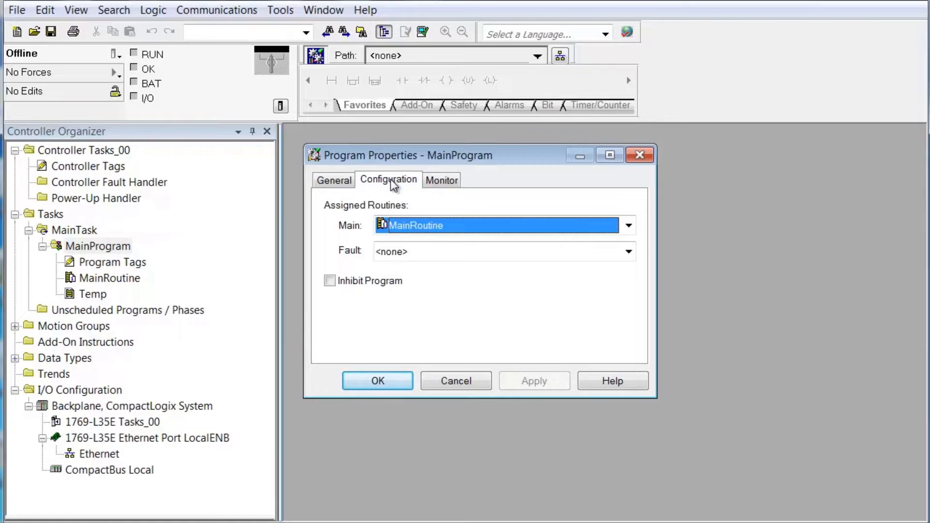
click(628, 225)
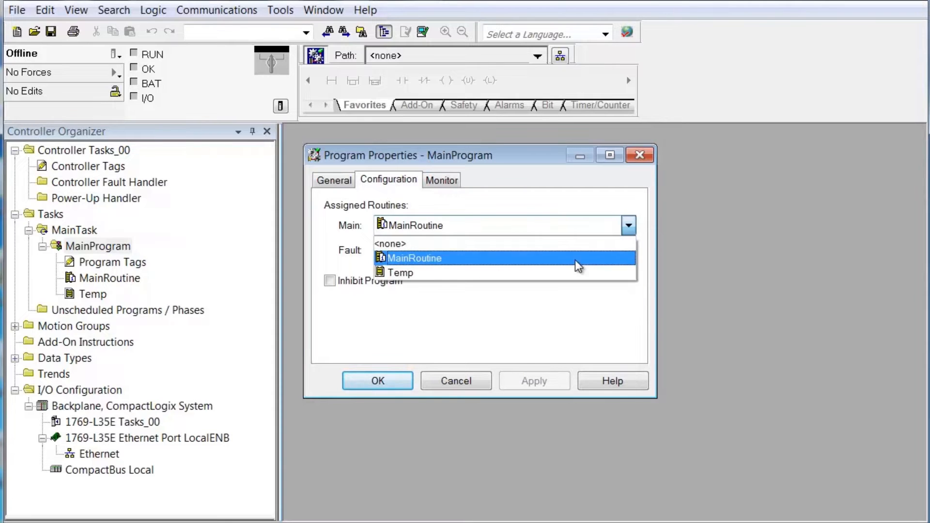
click(576, 274)
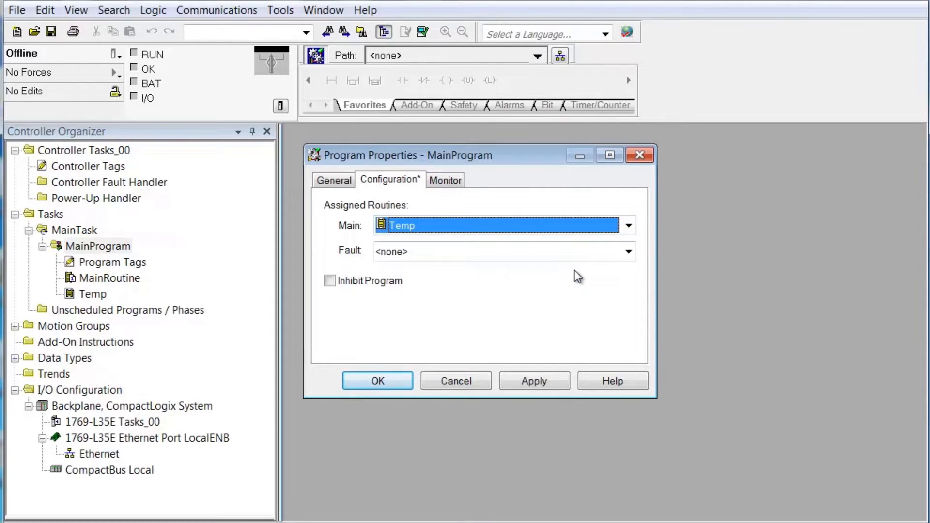
click(542, 383)
click(399, 383)
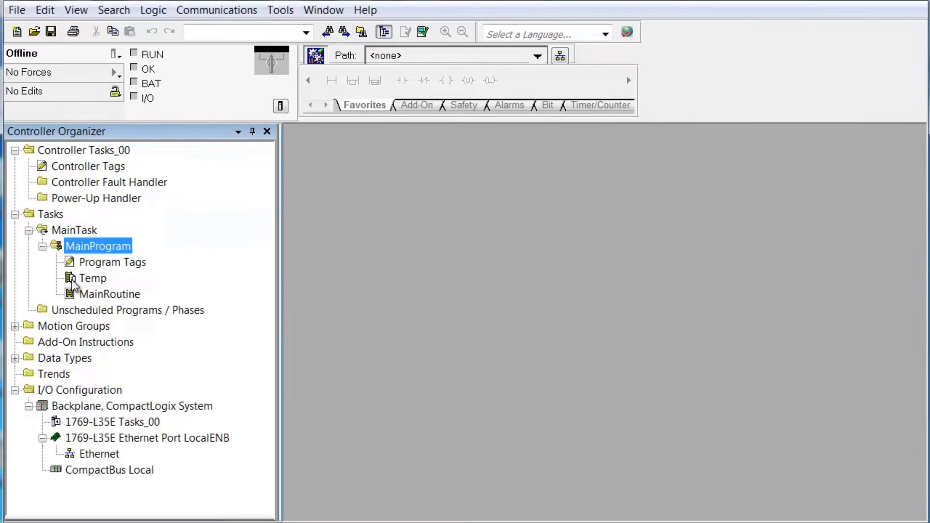
Inspect the properties of MainRoutine again after the reassignment, and leave them unchanged
right_click(96, 296)
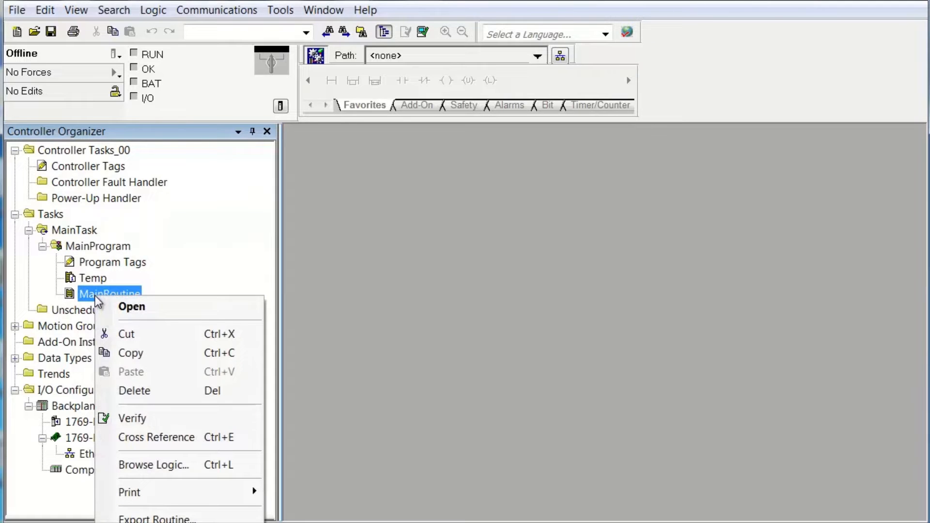
click(170, 521)
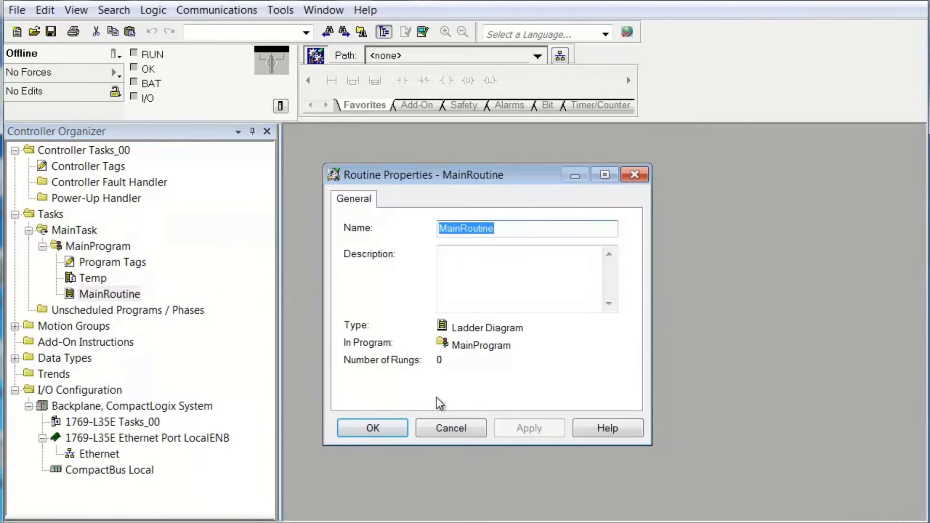
click(450, 428)
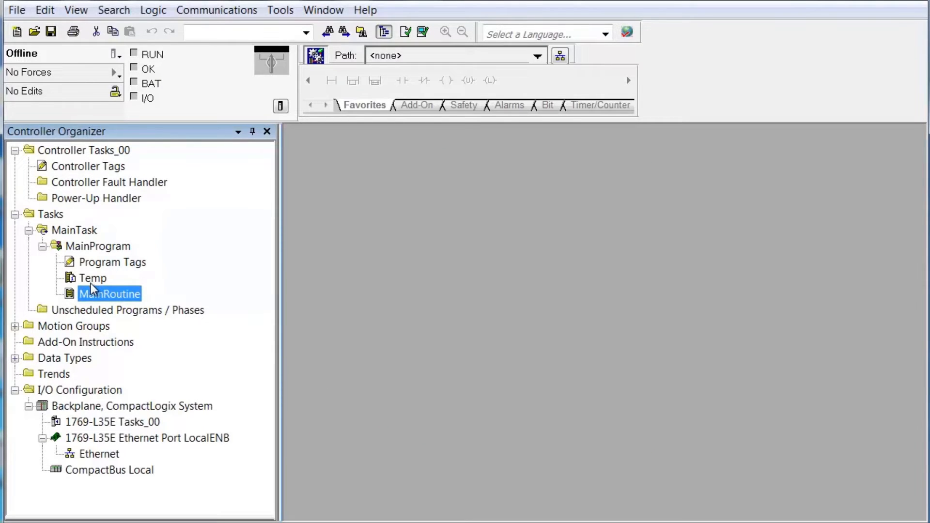
Assign MainRoutine as the main routine in the MainProgram configuration and apply the change
right_click(89, 246)
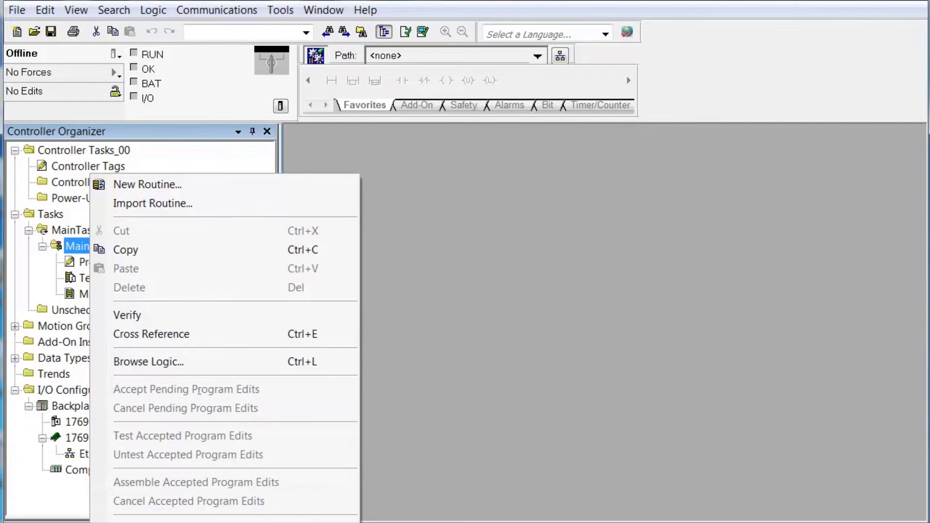
click(140, 522)
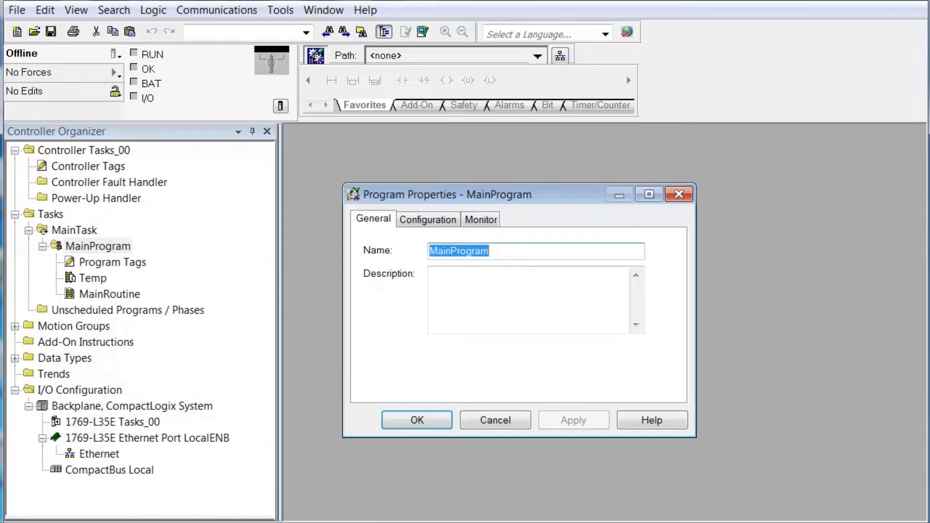
click(439, 227)
click(475, 268)
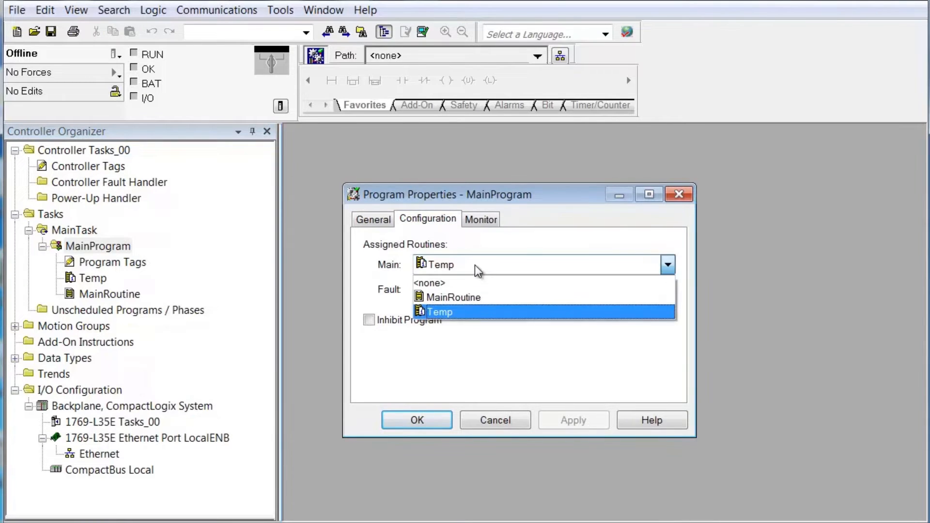
click(467, 297)
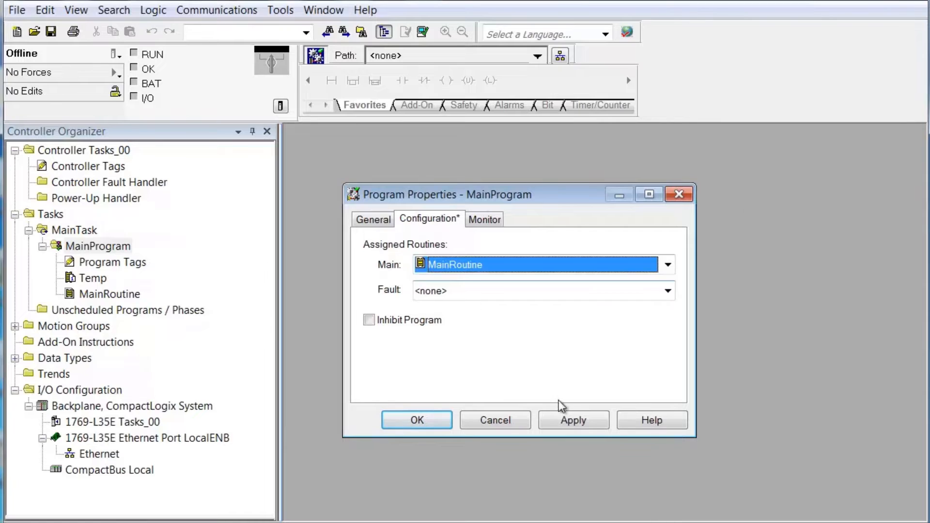
click(565, 412)
click(435, 418)
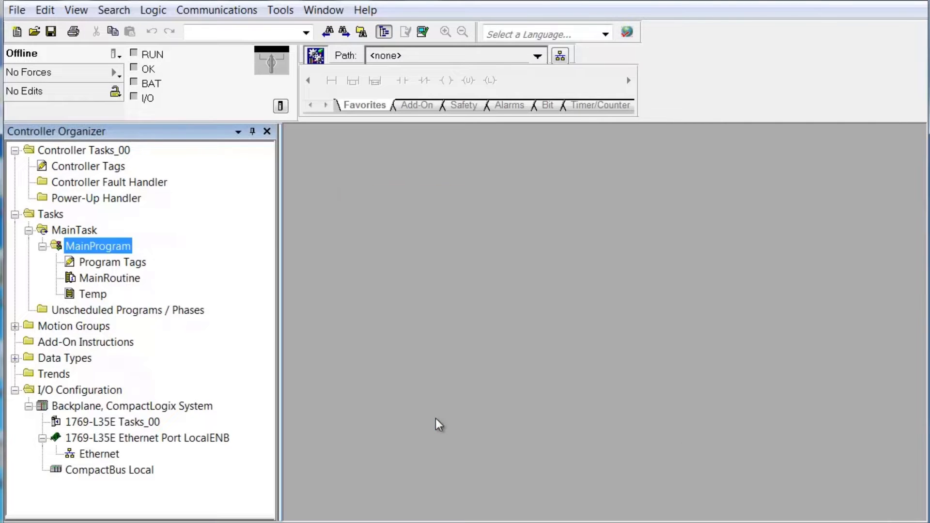
Delete the Temp routine from MainProgram and confirm the deletion
right_click(97, 294)
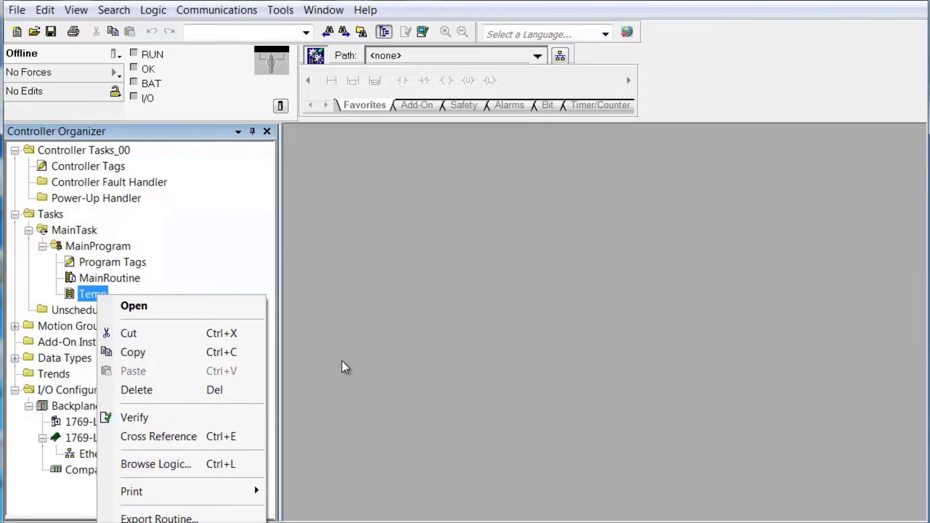
click(213, 391)
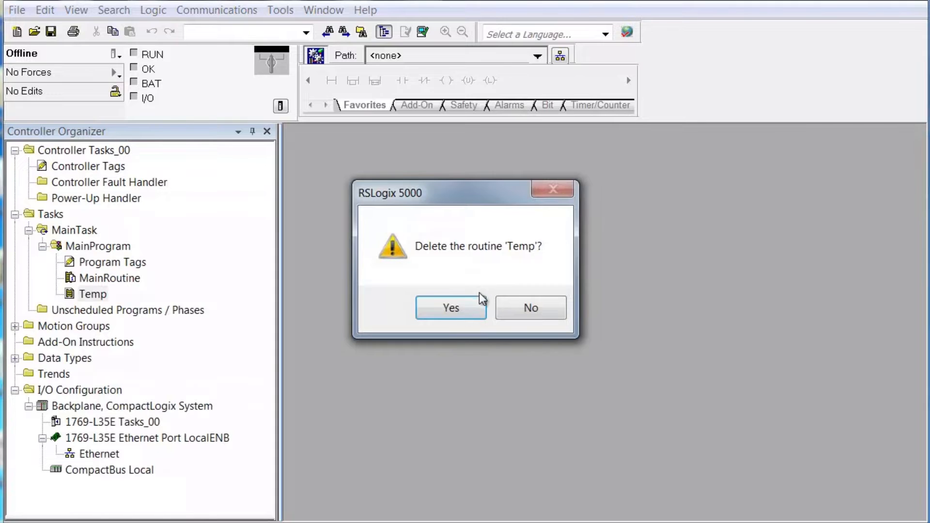
click(469, 304)
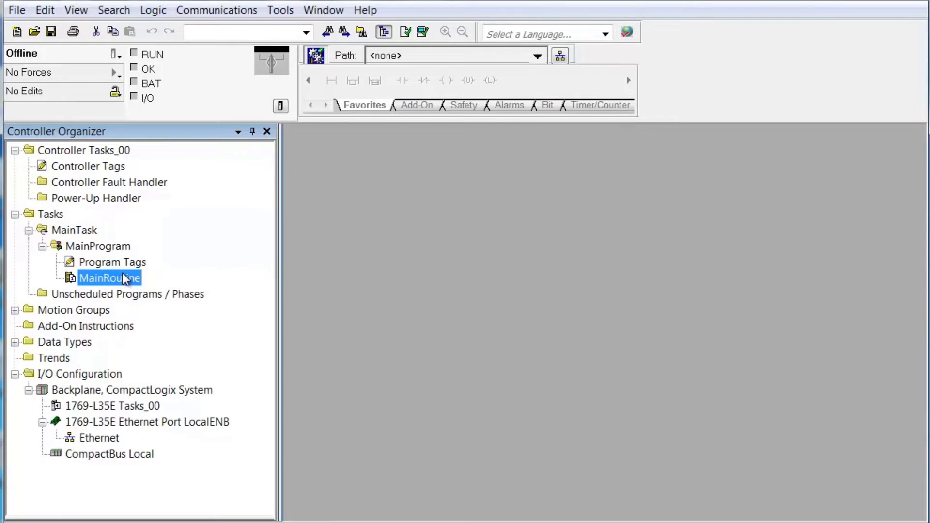
click(868, 475)
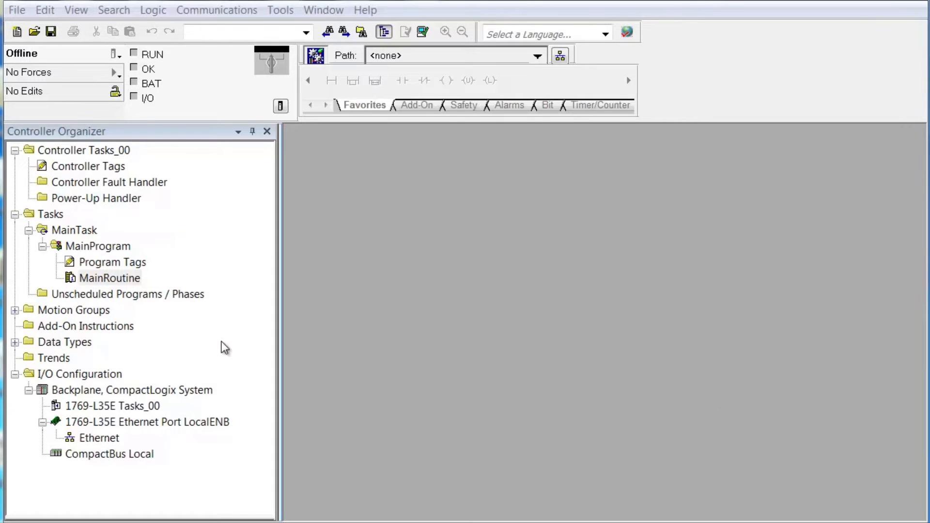
Open the properties of MainTask and change its name to MyMainTask
right_click(61, 235)
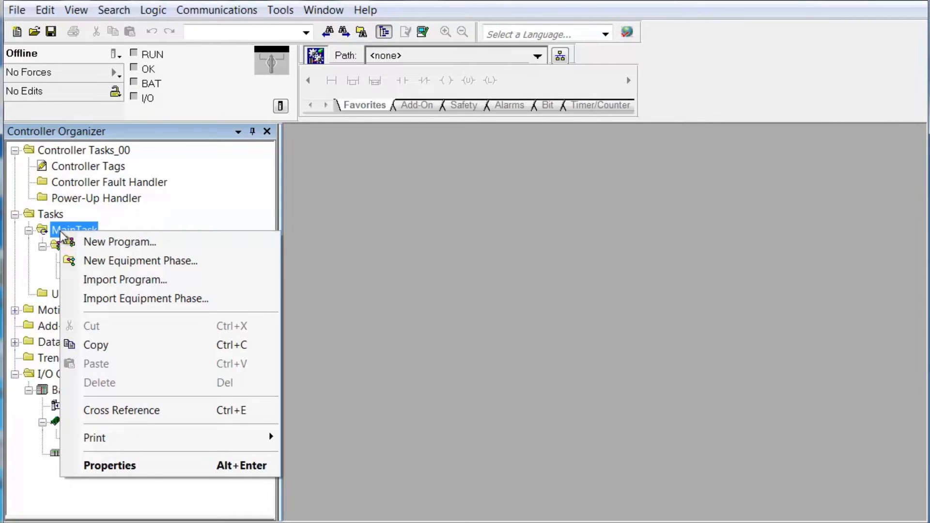
click(174, 468)
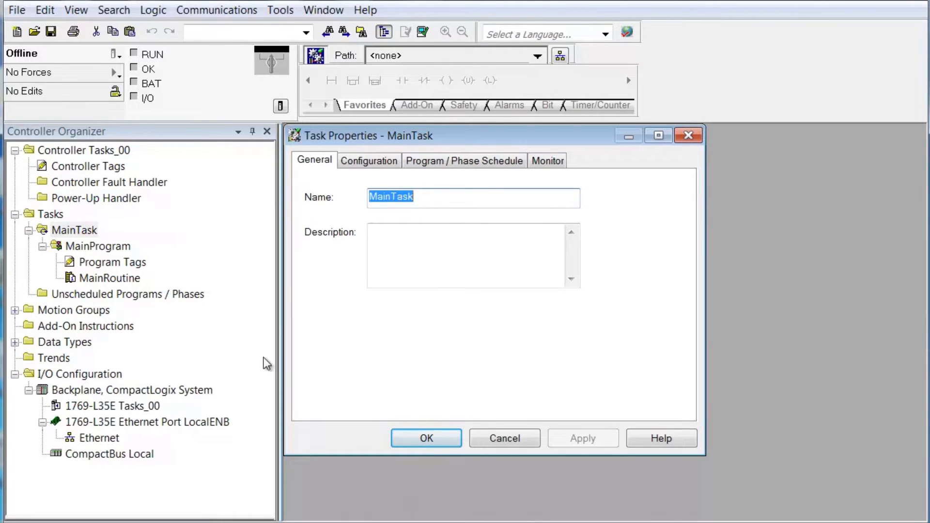
click(372, 197)
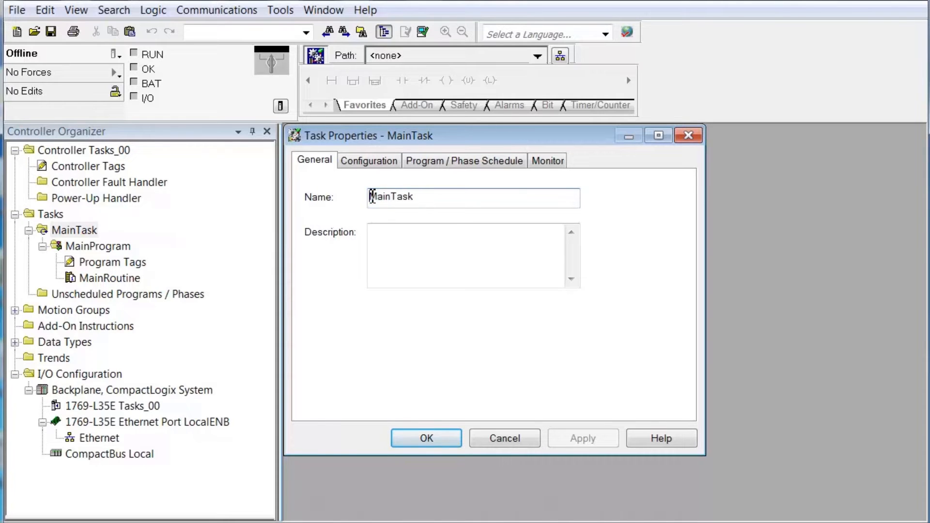
text(My)
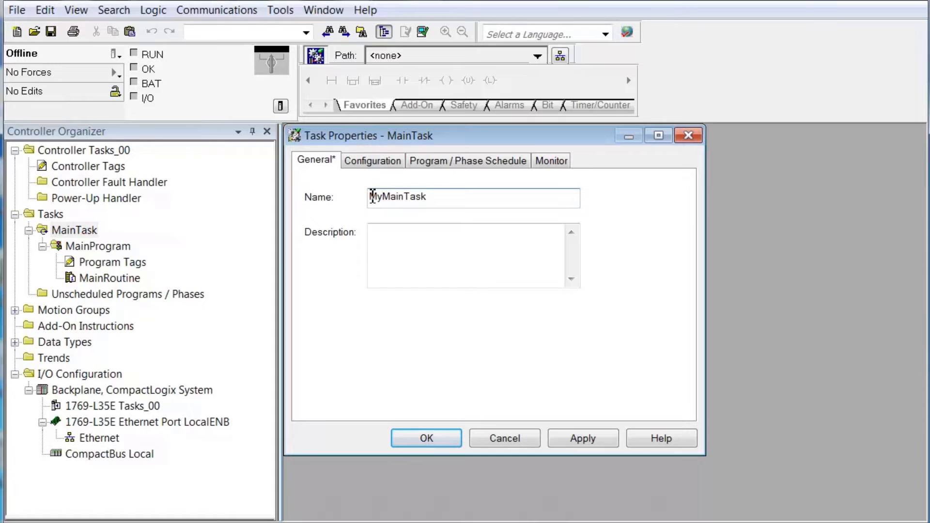
Enter "The primary location of machine control." as the task's description
click(378, 235)
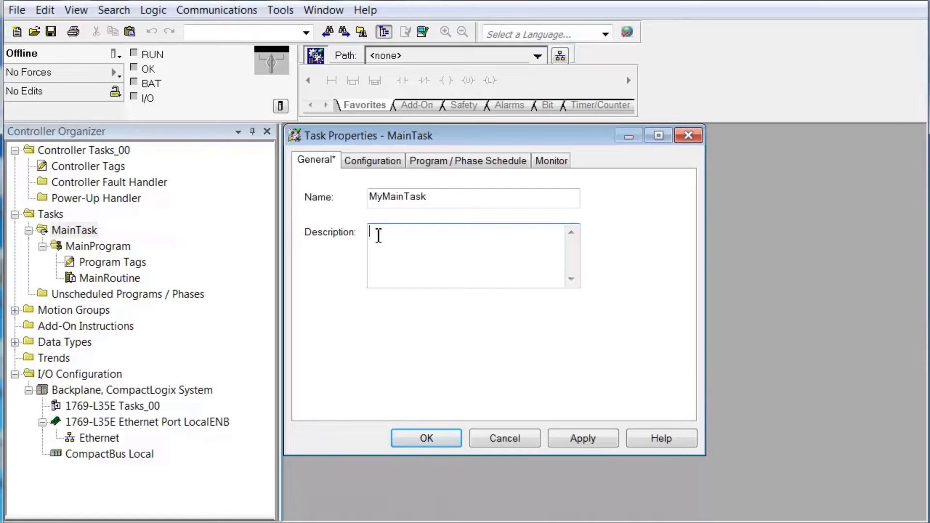
text(The pro)
key(BackSpace)
text(imary location of)
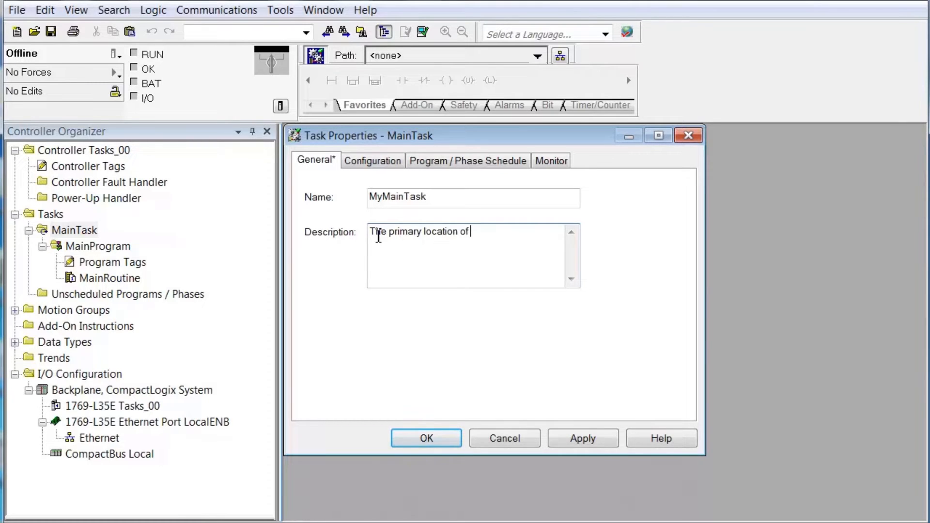
text( machine control)
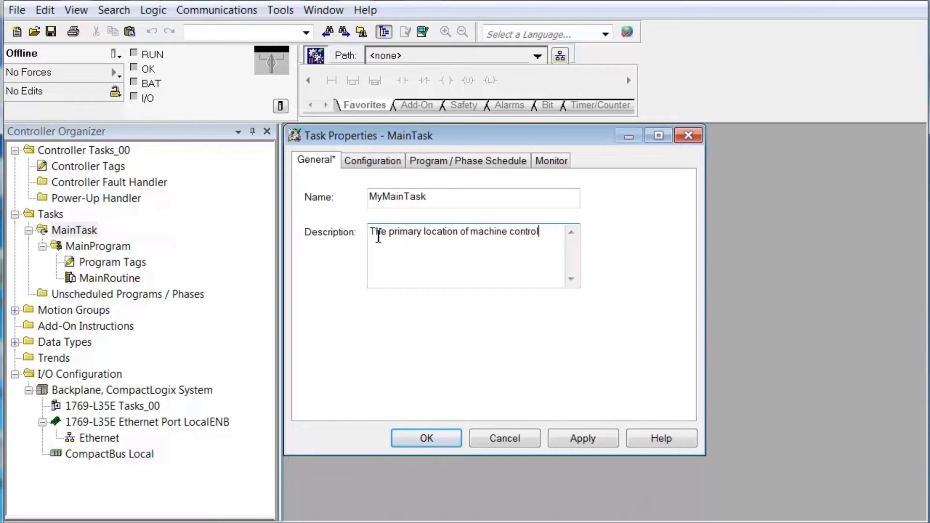
key(BackSpace)
text(l.)
Review the task's type options, program schedule and monitor data, and accept the changed task properties
click(365, 163)
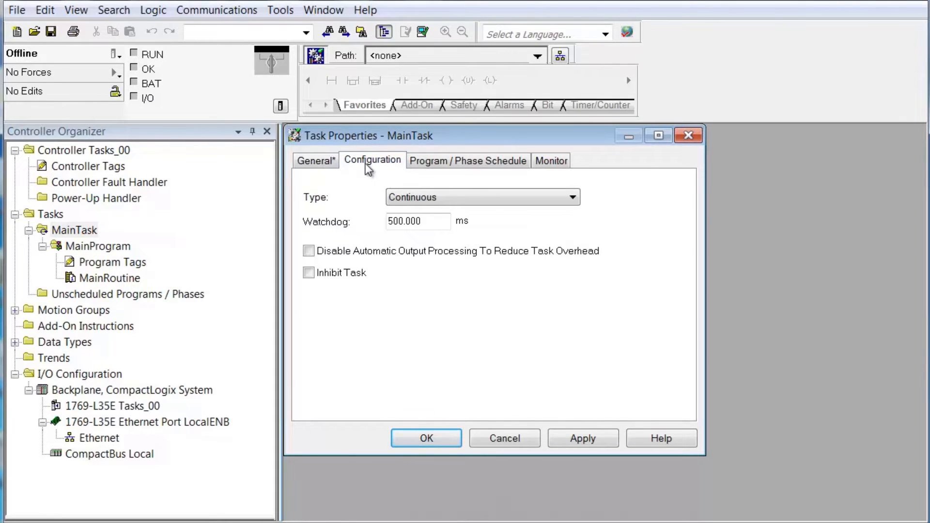
click(575, 194)
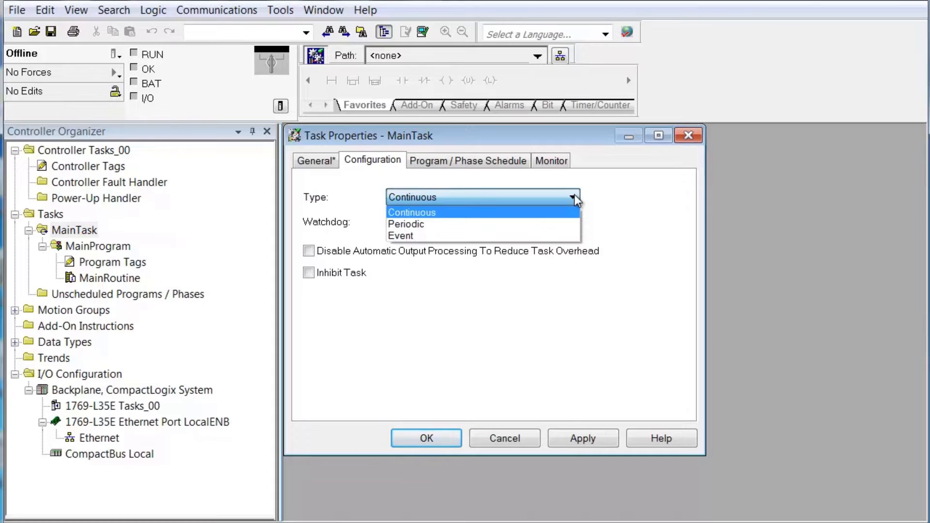
click(575, 195)
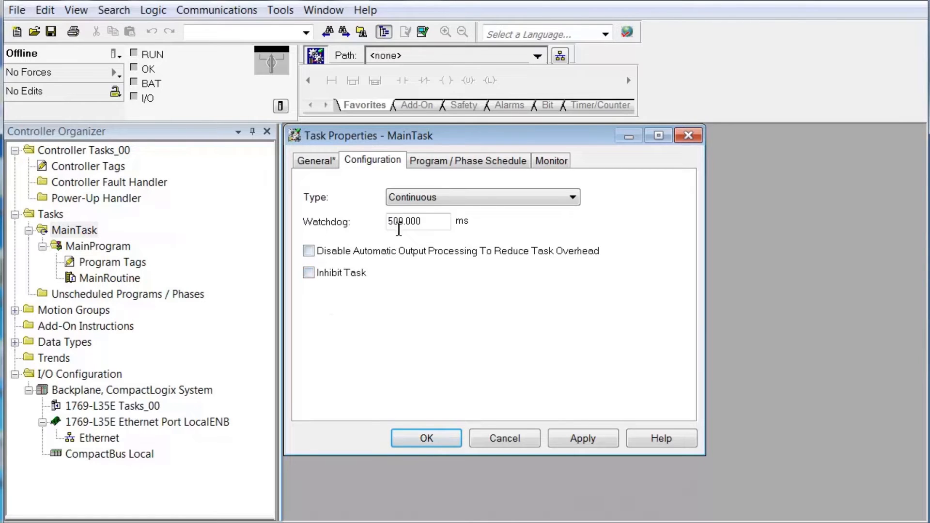
click(447, 166)
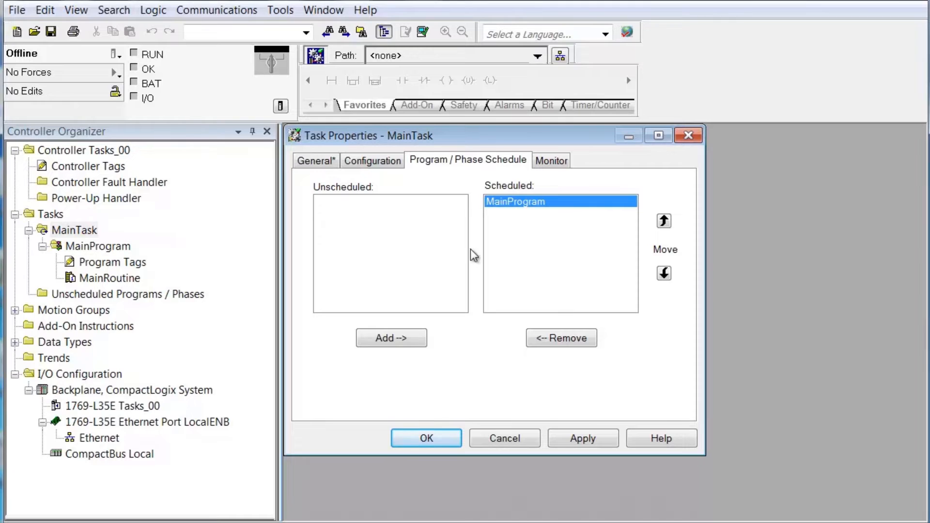
click(550, 162)
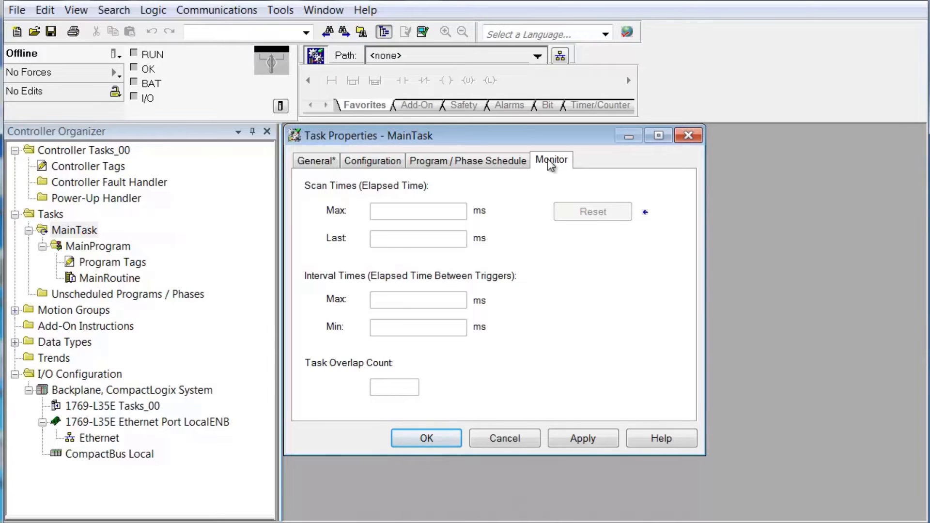
click(865, 476)
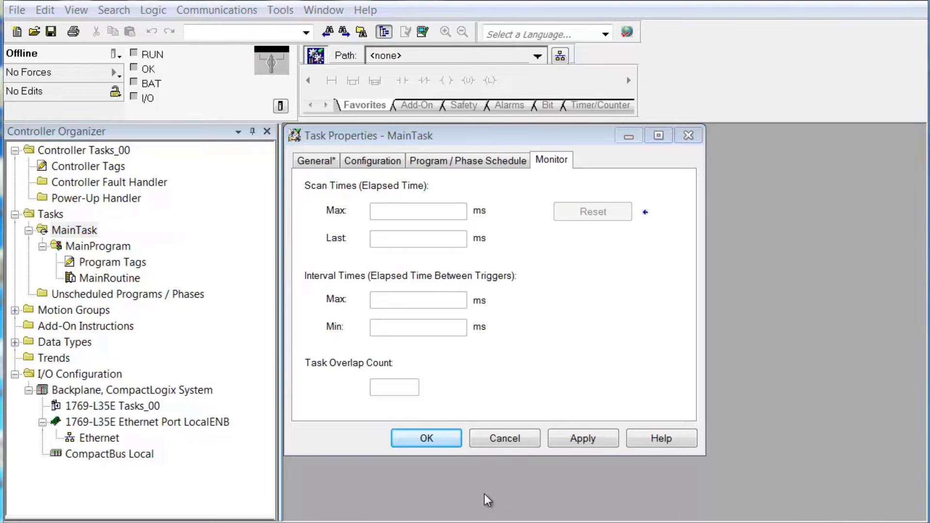
click(439, 438)
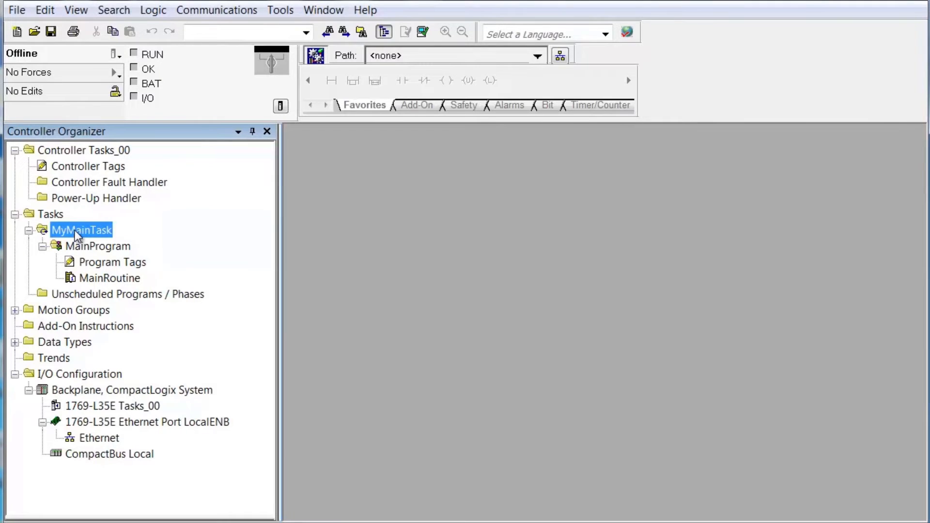
Change MainProgram's name to MyMainProgram in its properties and enter the description "Routine sequence and control."
right_click(114, 248)
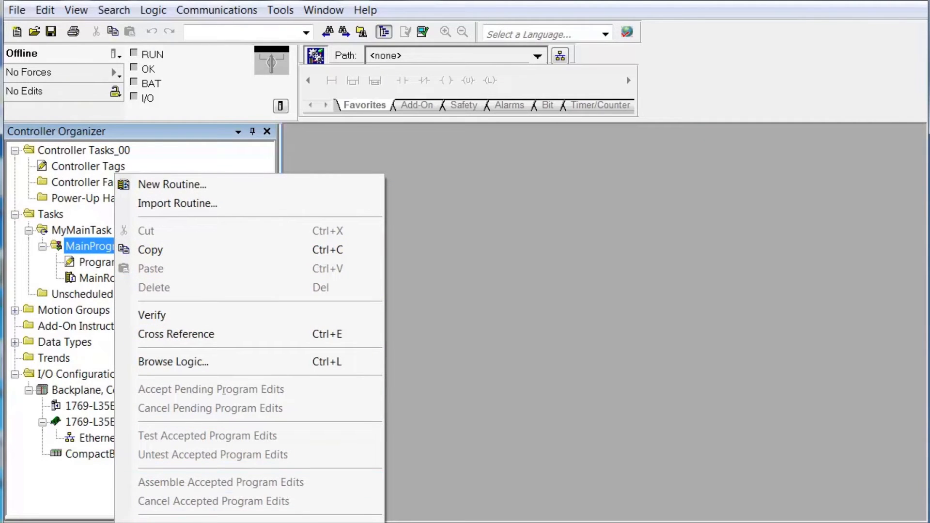
click(167, 522)
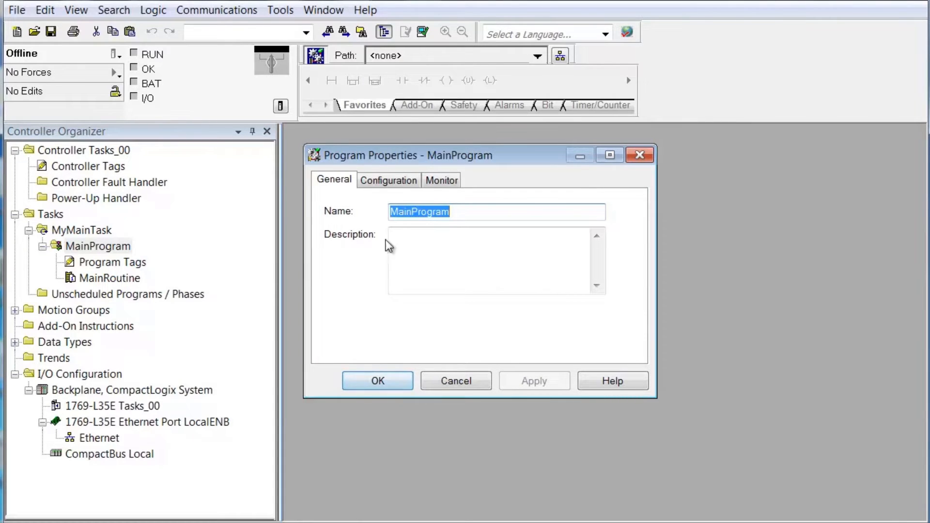
click(394, 213)
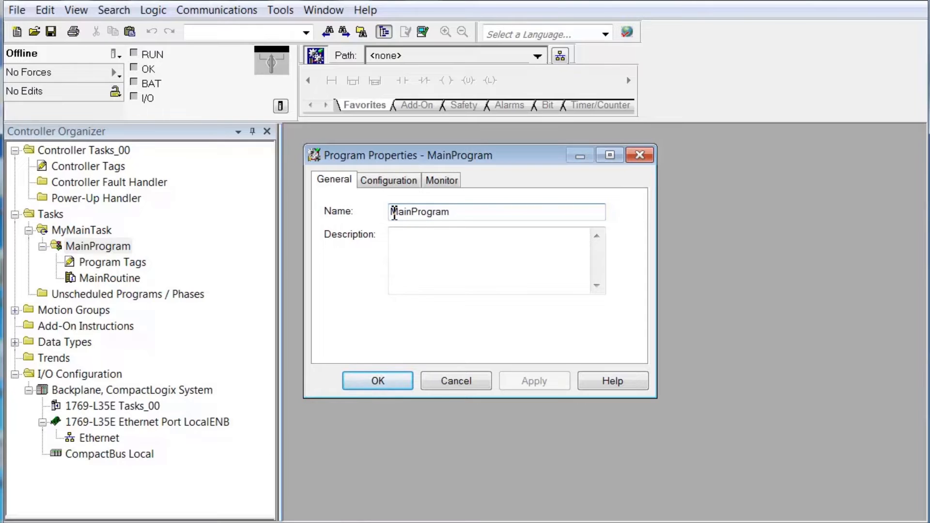
text(My)
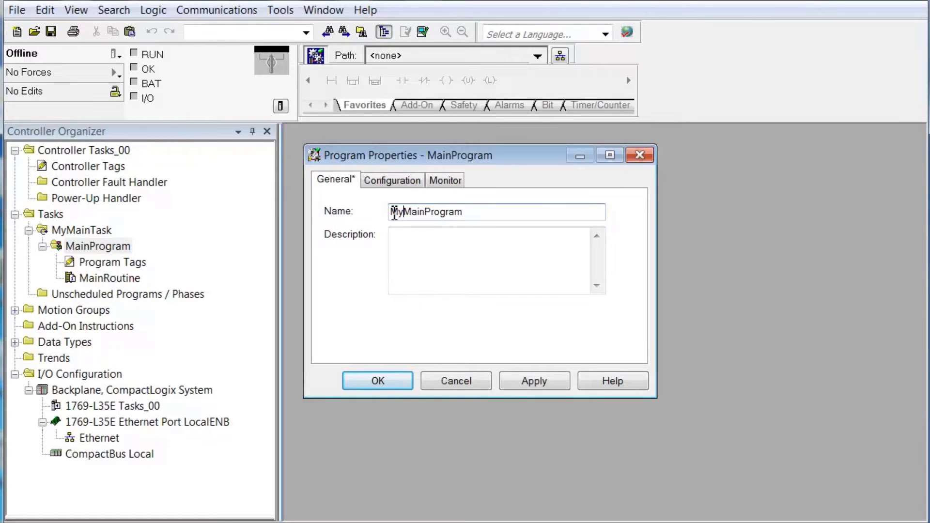
click(407, 248)
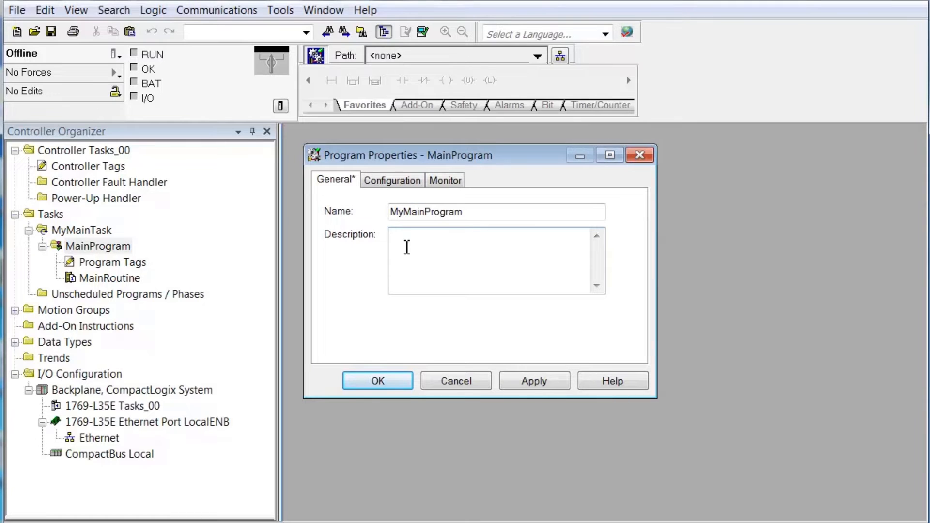
text(Routine sequence and con)
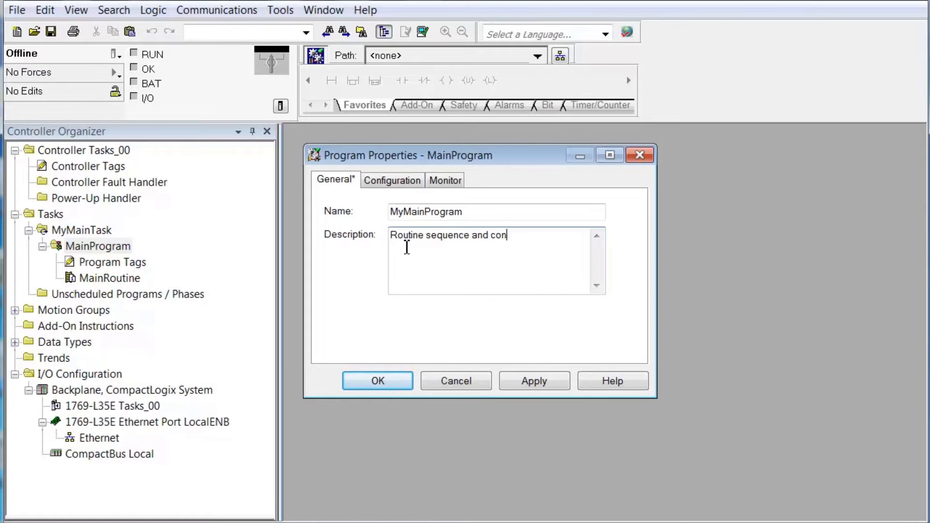
text(trol.)
Review the program's main and fault routine assignments and its monitor data, keeping MainRoutine and <none>, and accept the changed program properties
click(395, 180)
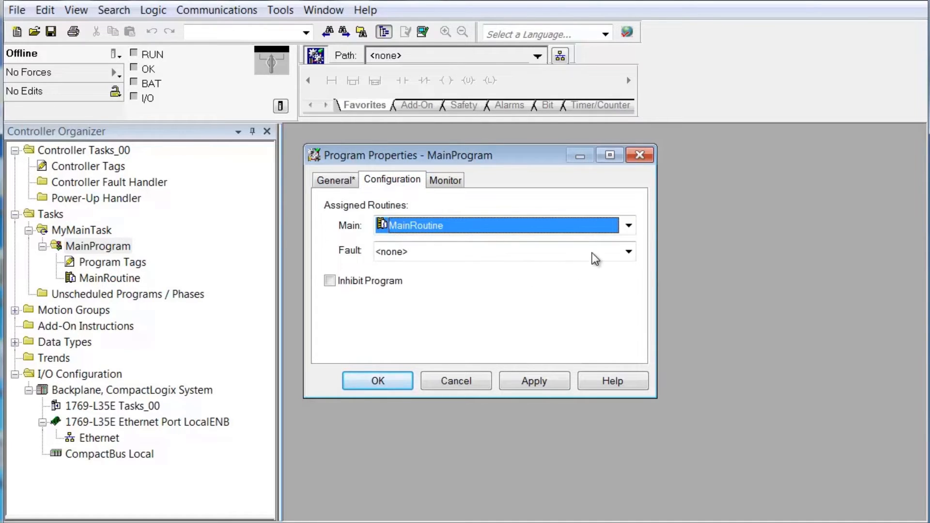
click(628, 227)
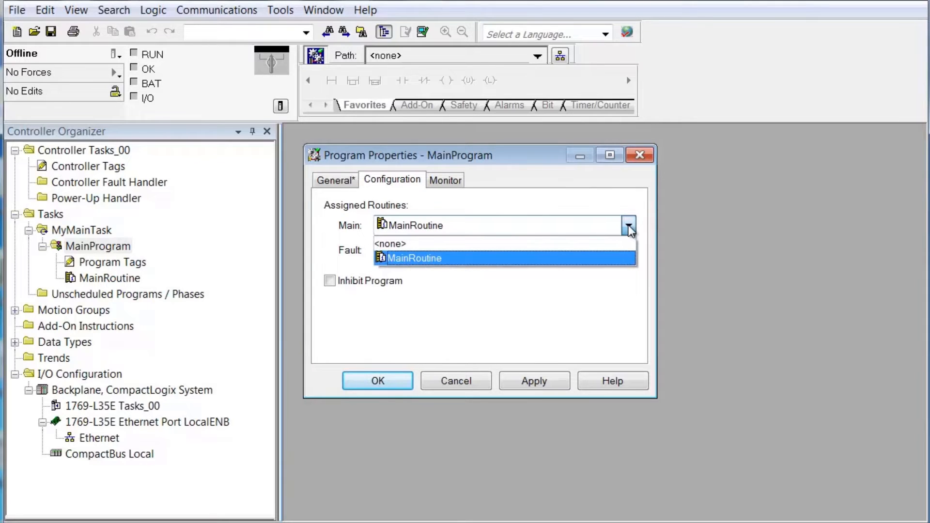
click(620, 258)
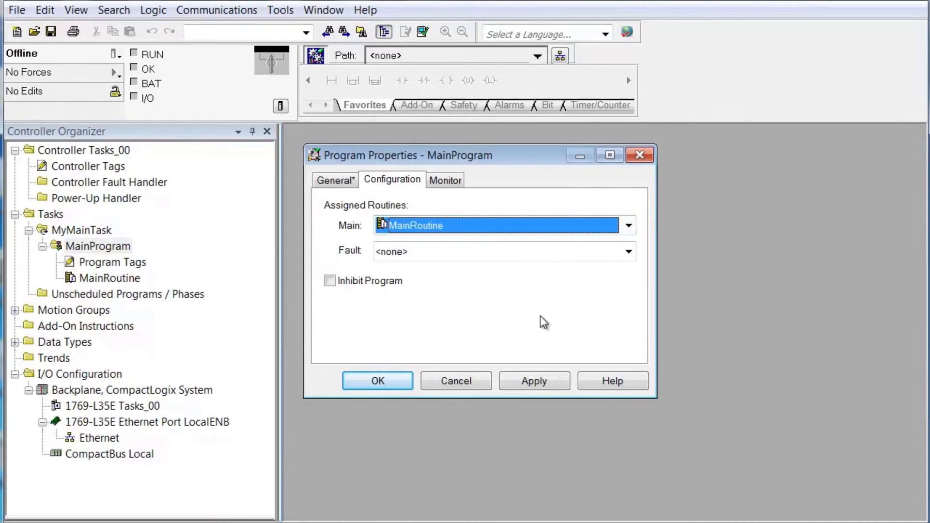
click(629, 253)
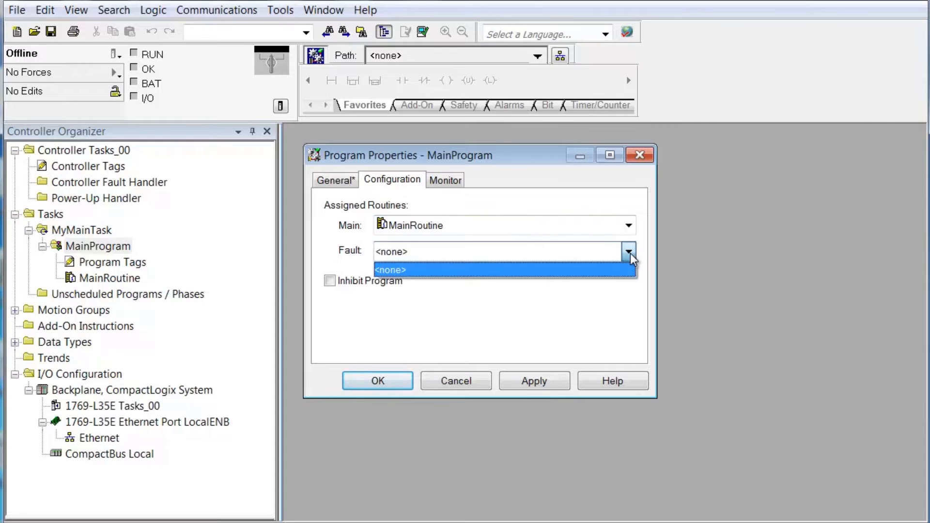
click(612, 294)
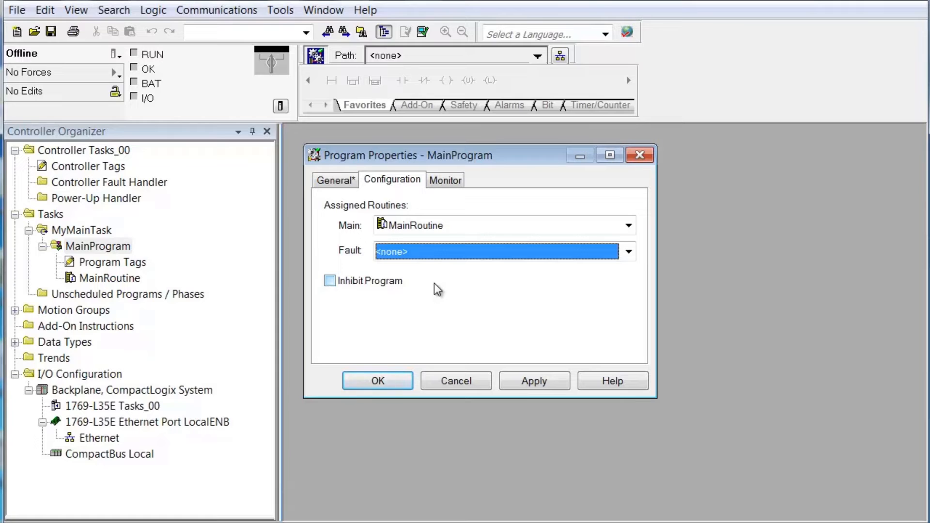
click(455, 182)
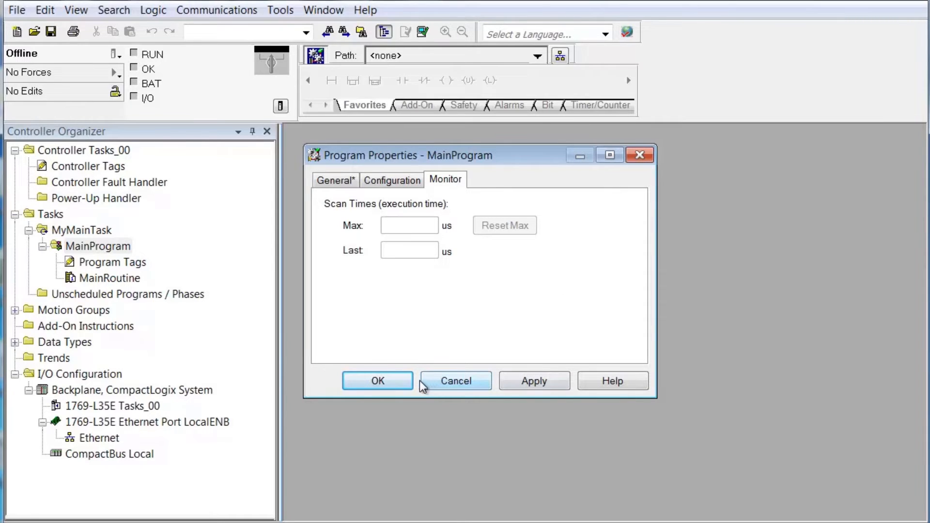
click(388, 383)
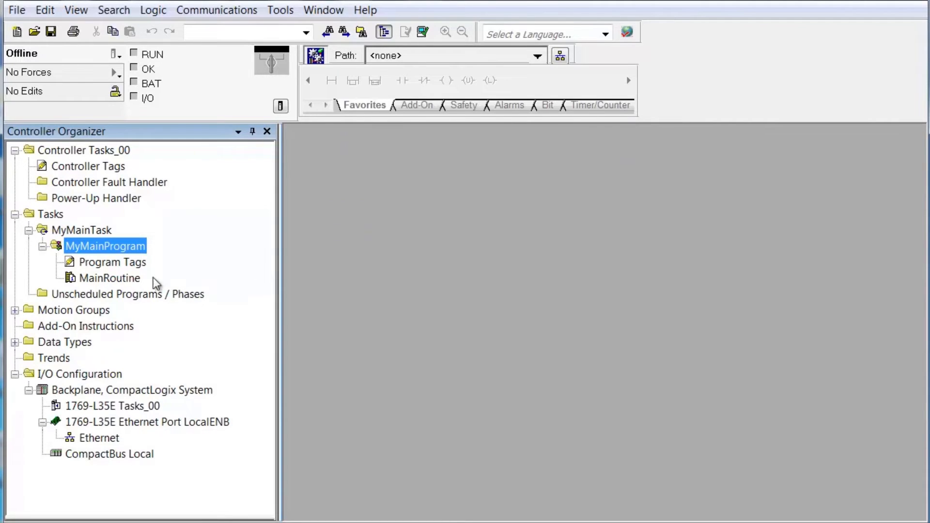
Rename MainRoutine to MyMainRoutine in its properties, enter the description "Blah Blah Blah" and accept the changes
right_click(129, 280)
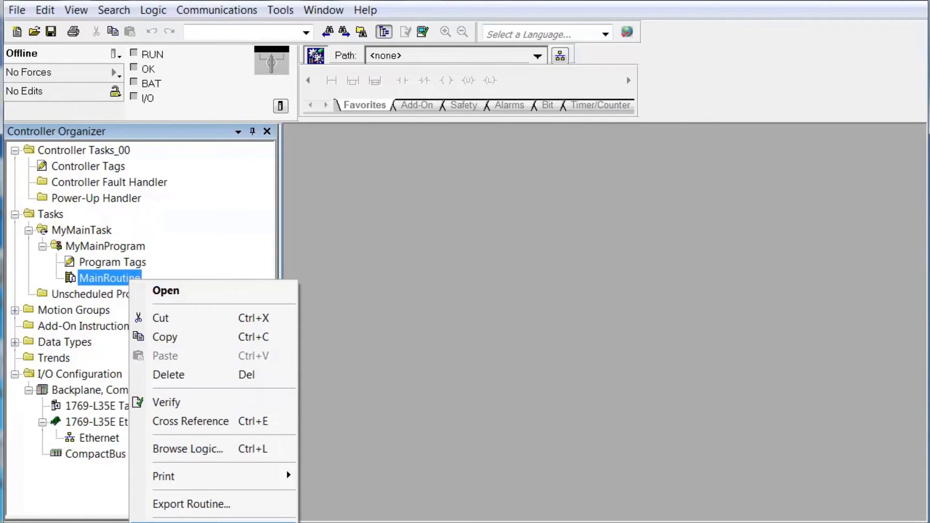
click(176, 522)
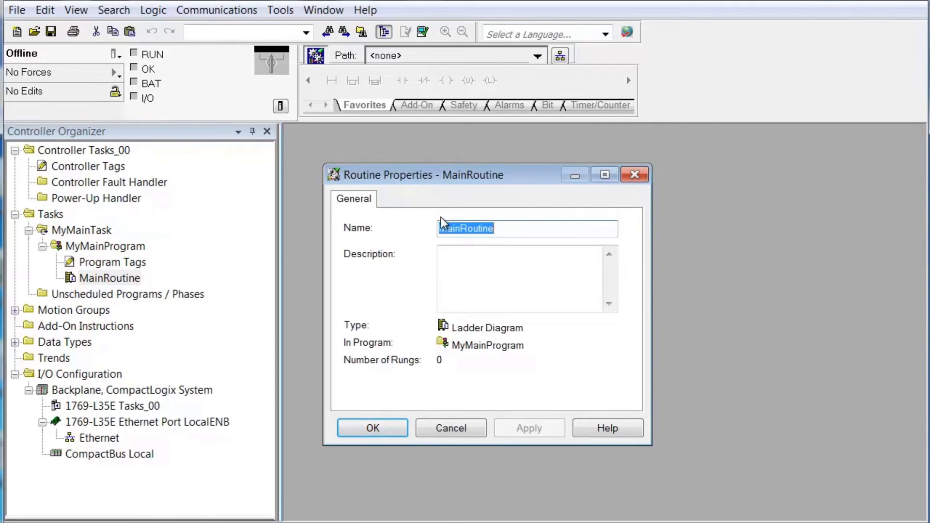
click(442, 230)
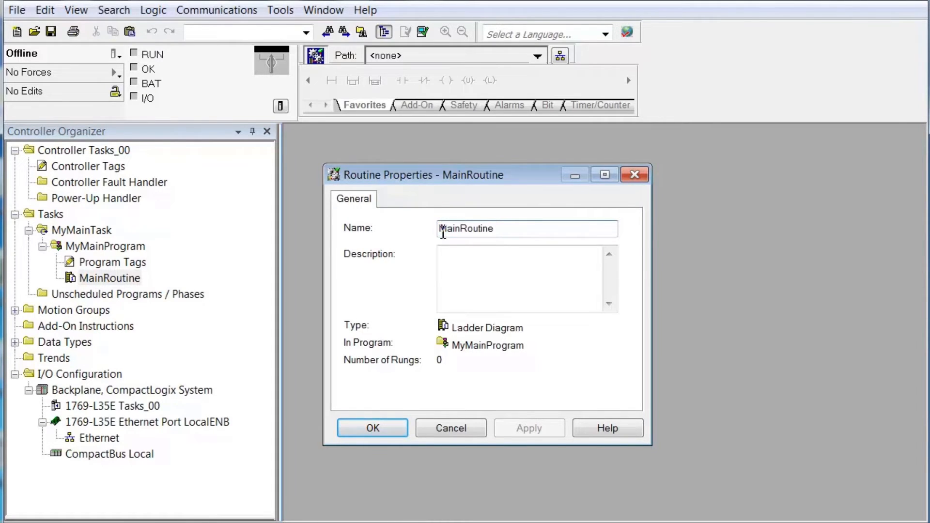
text(My)
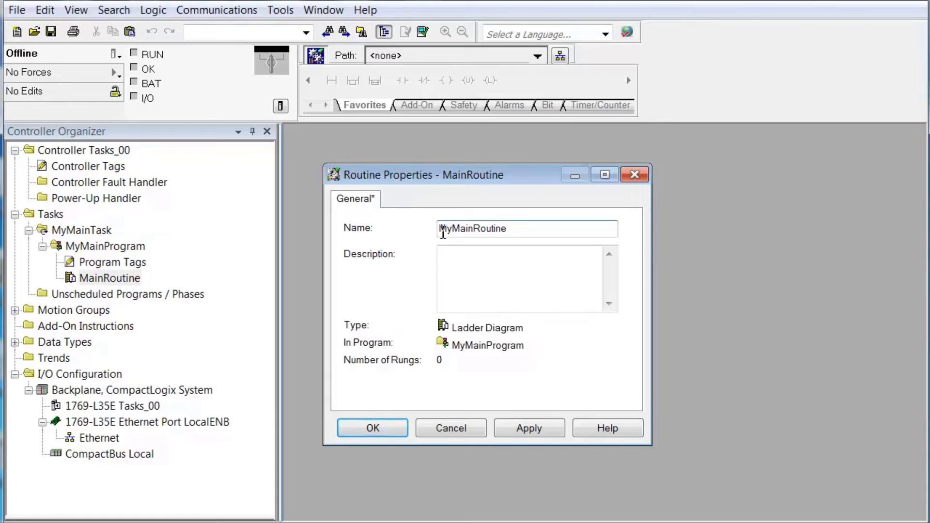
click(451, 261)
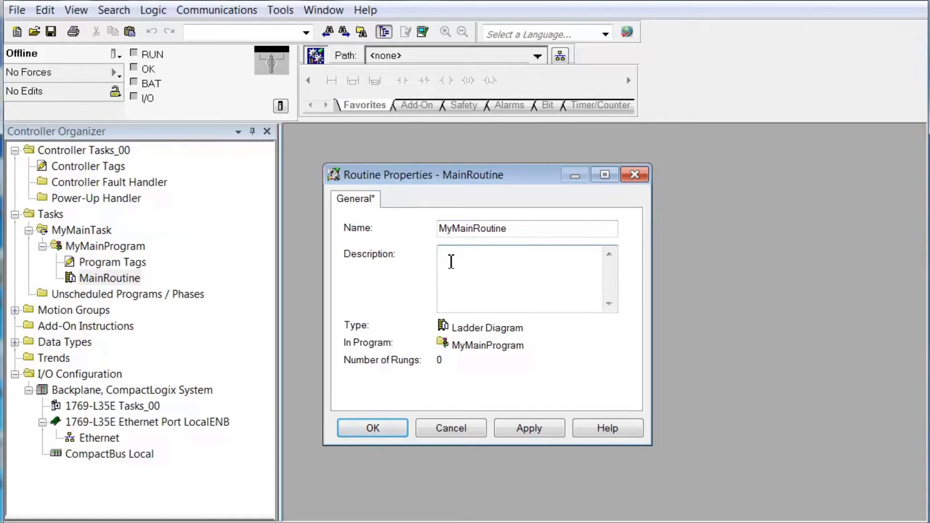
text(Blah Blah Blah)
click(347, 429)
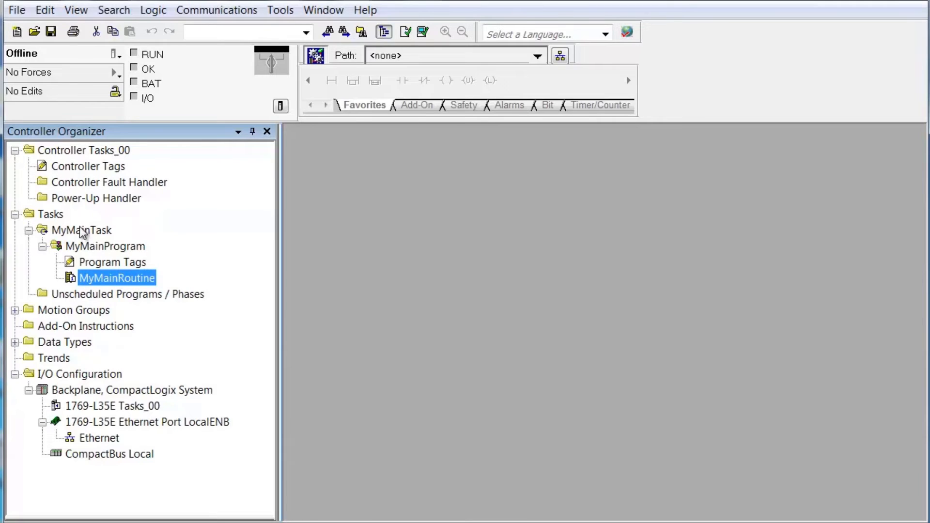
Start a new task under Tasks and review the available task types, keeping Periodic
right_click(58, 214)
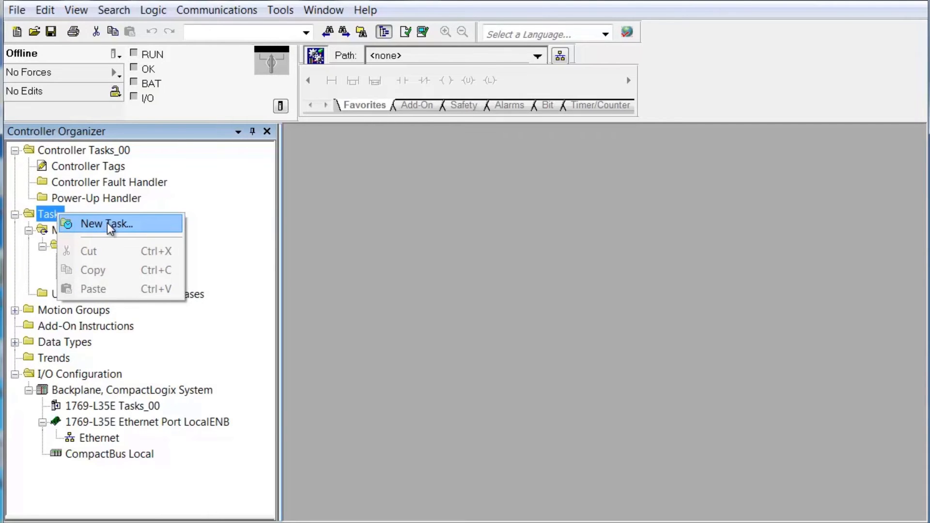
click(107, 224)
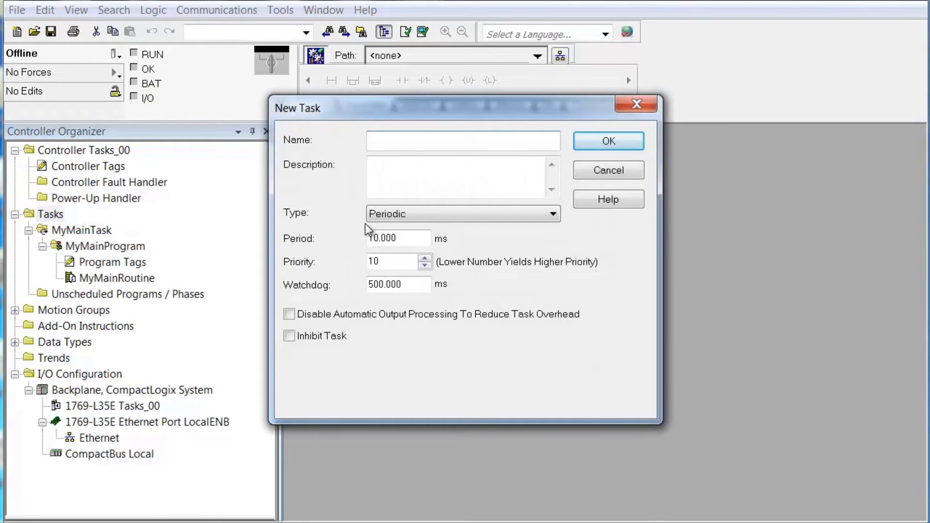
click(416, 213)
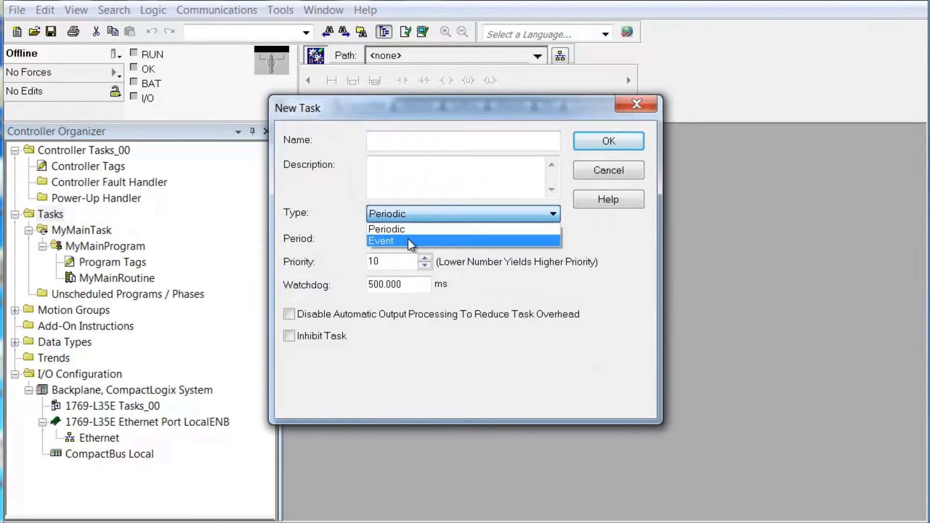
click(406, 229)
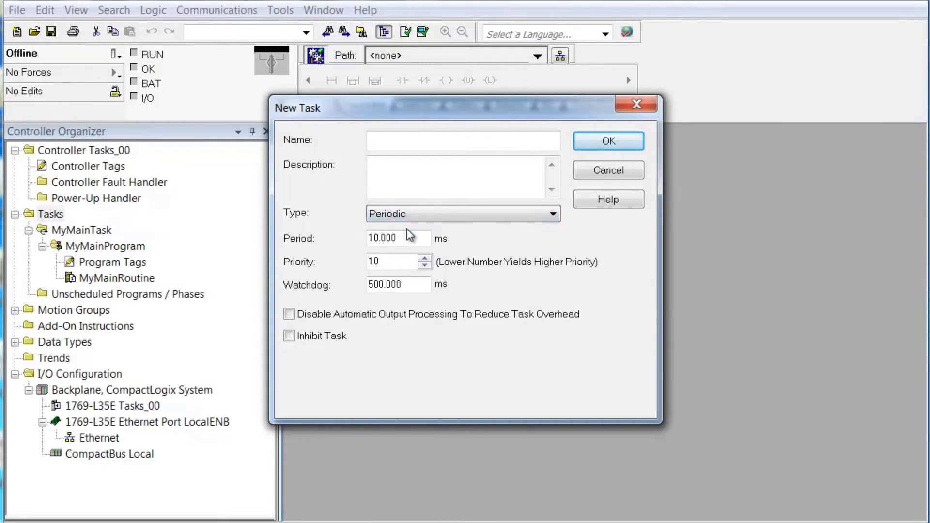
click(457, 214)
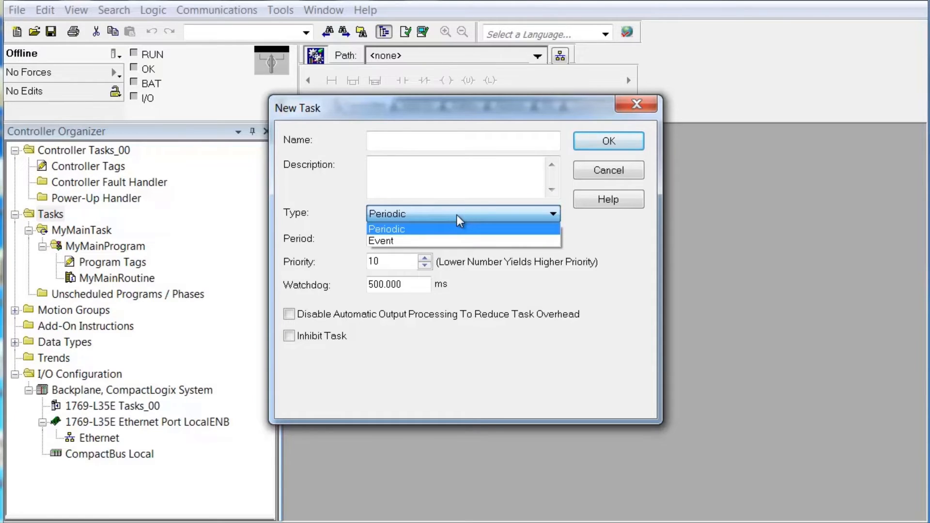
click(458, 214)
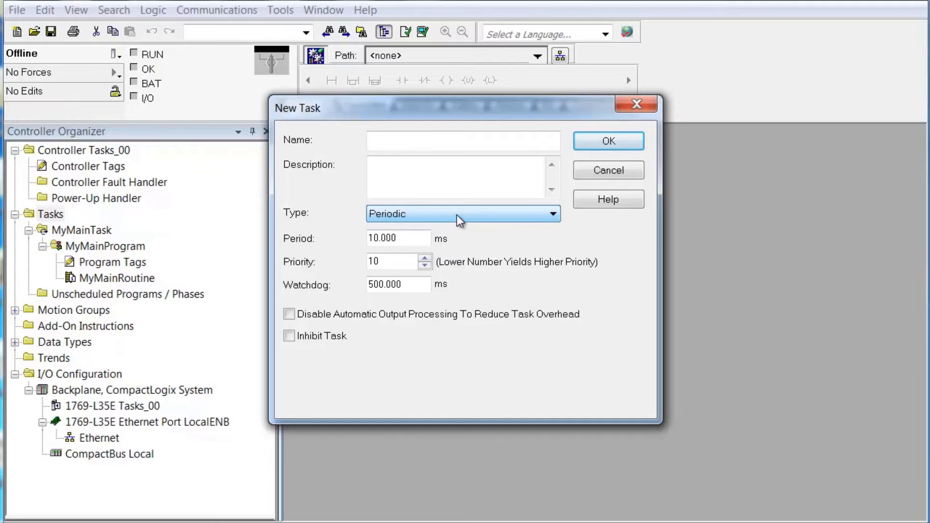
Name the new task TemperatureControl, describe it as "Logic to control the temperature of the process." and create it
click(415, 144)
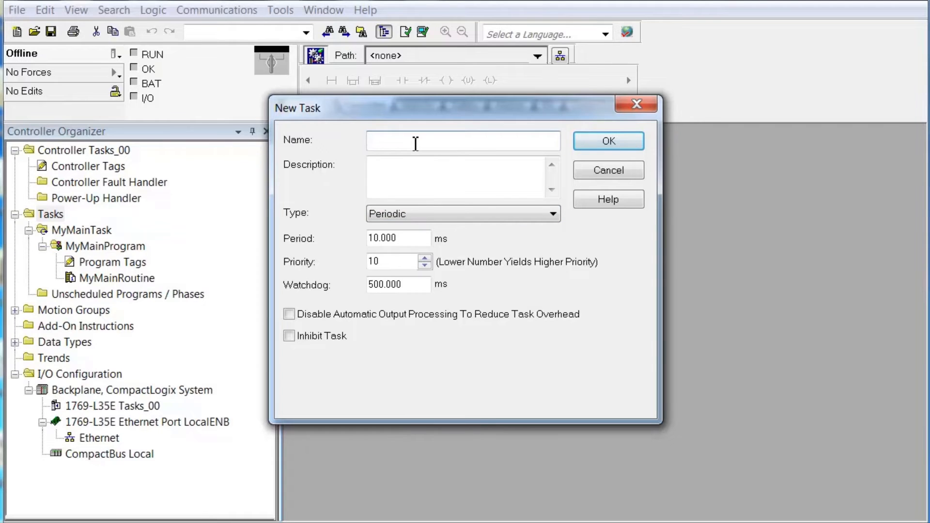
text(TemperatureControl)
click(421, 168)
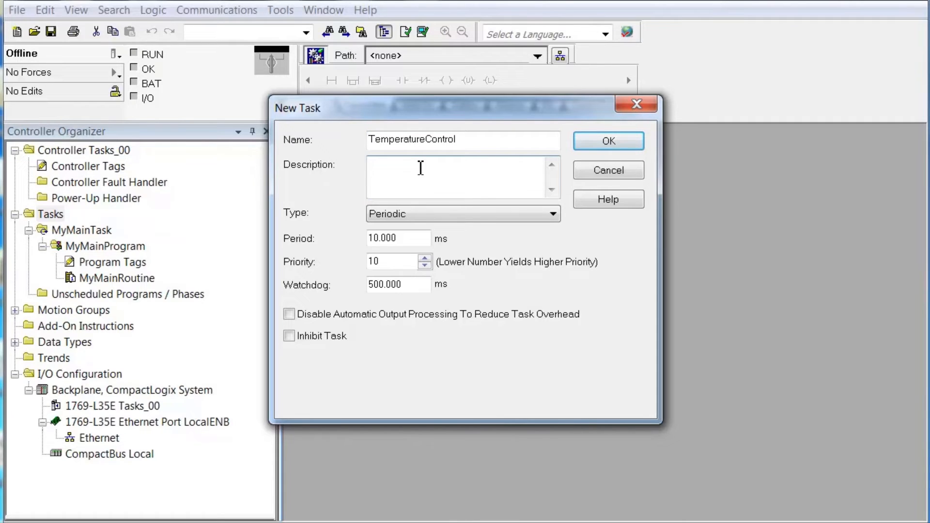
text(Logic to control the temp)
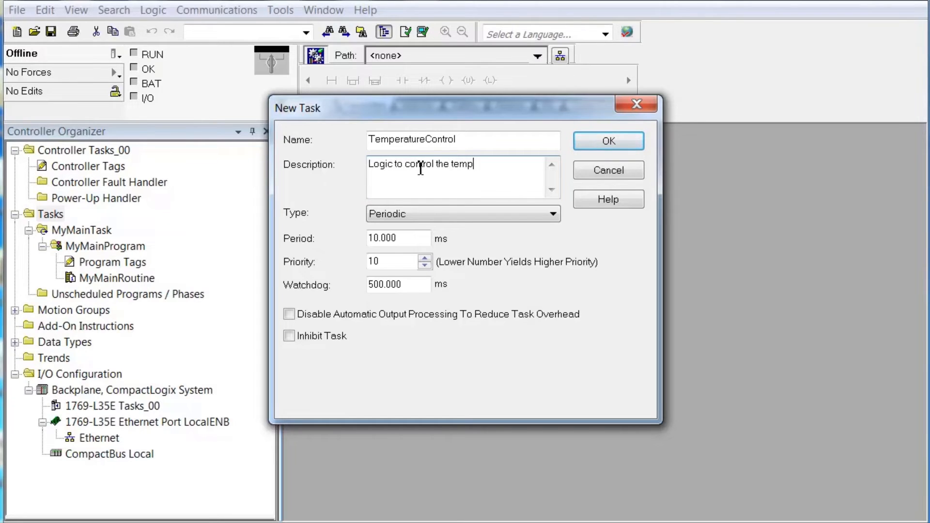
text(erature of)
text(the process.)
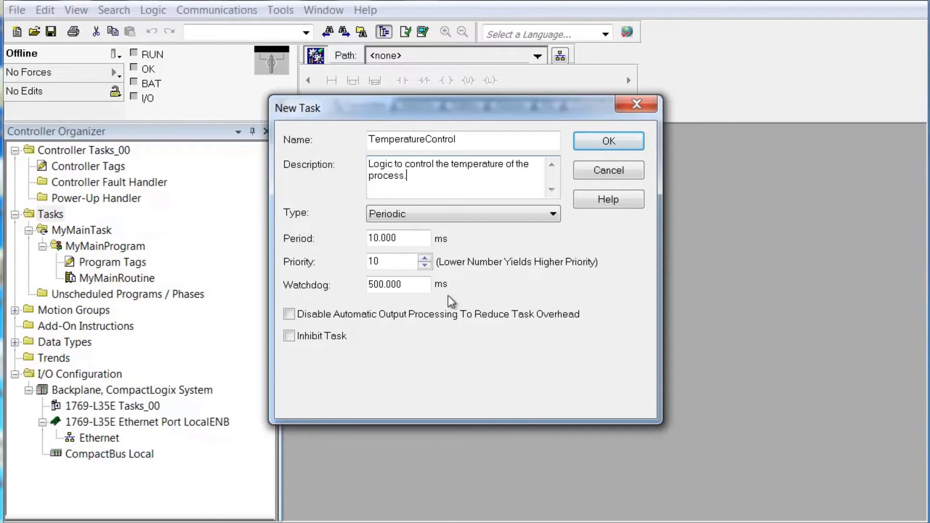
click(621, 144)
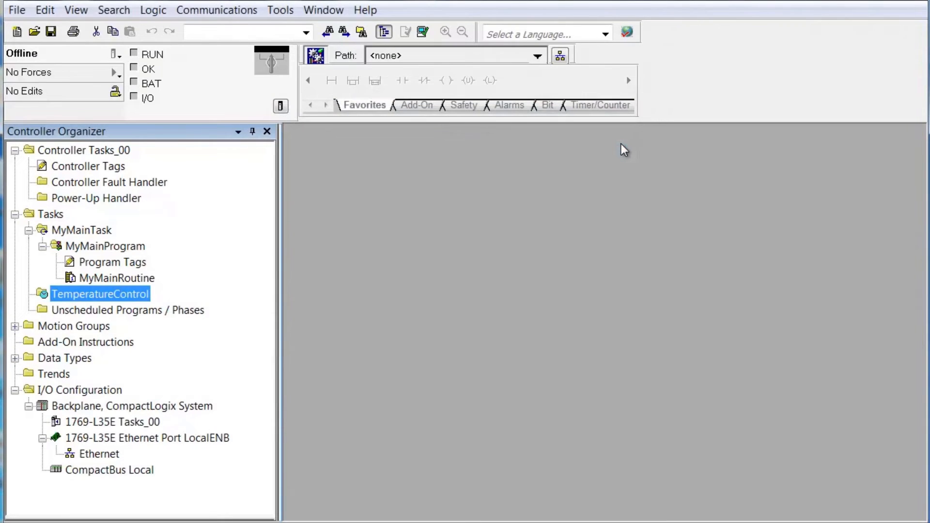
Create a program named MainTemperatureControl in the TemperatureControl task with the description "Logic to control process temperature of area A1."
right_click(120, 292)
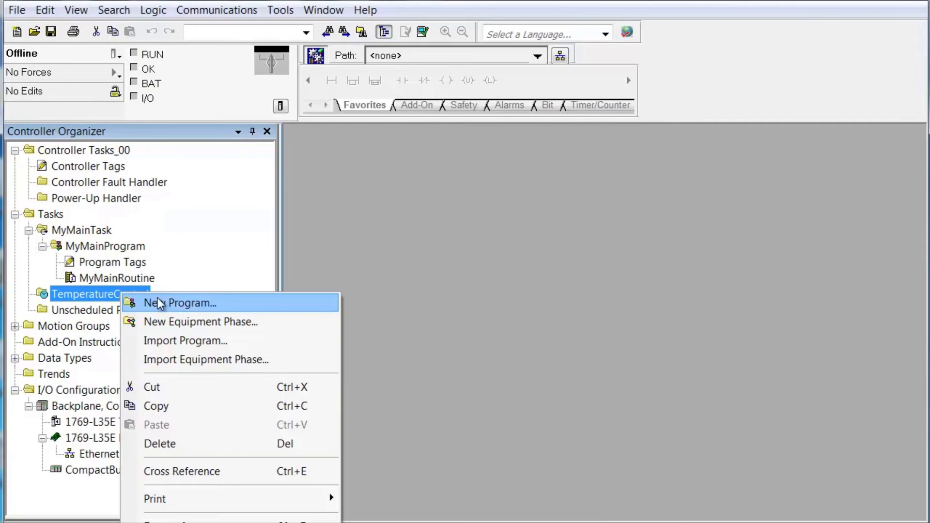
click(184, 304)
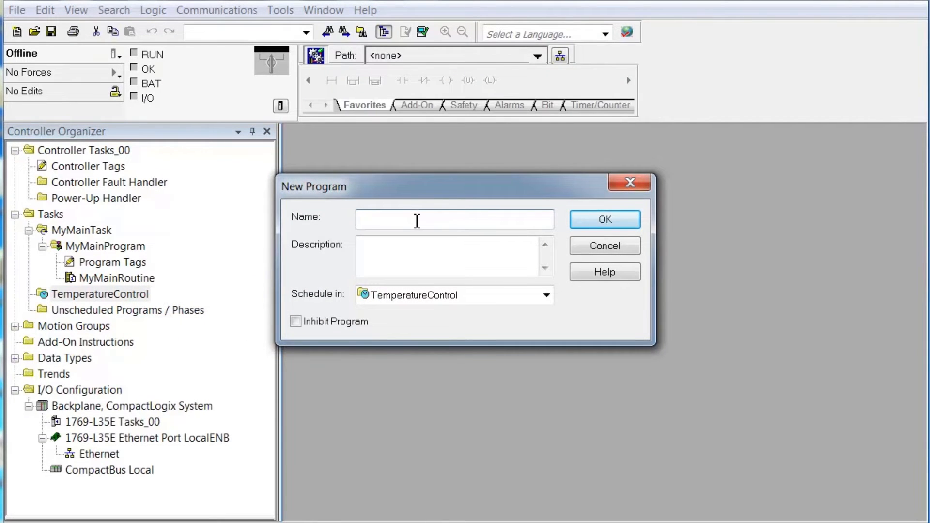
text(MainTemperatureControl)
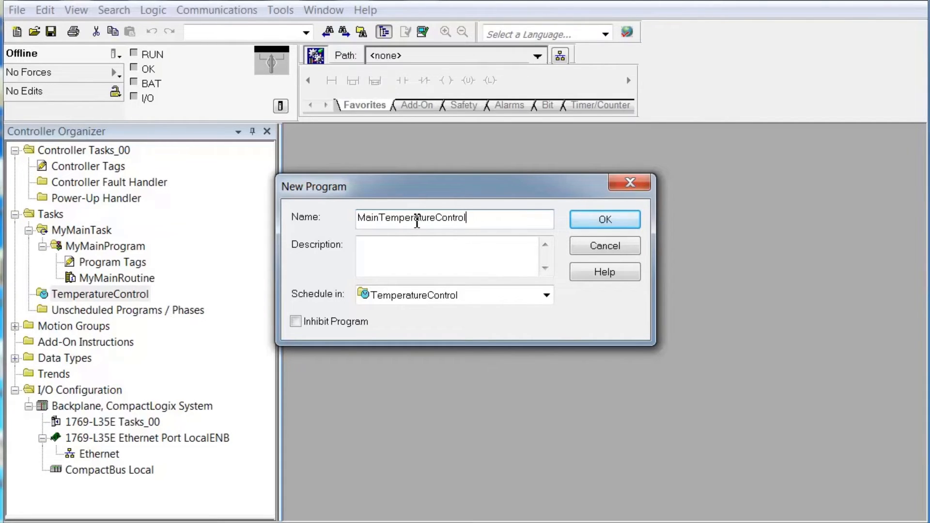
click(418, 247)
text(Log)
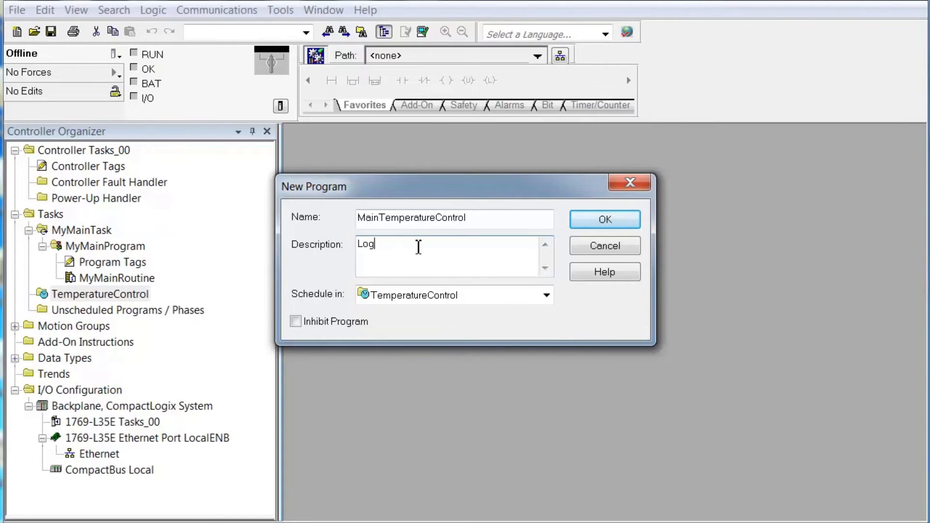
text(ic to control process temp)
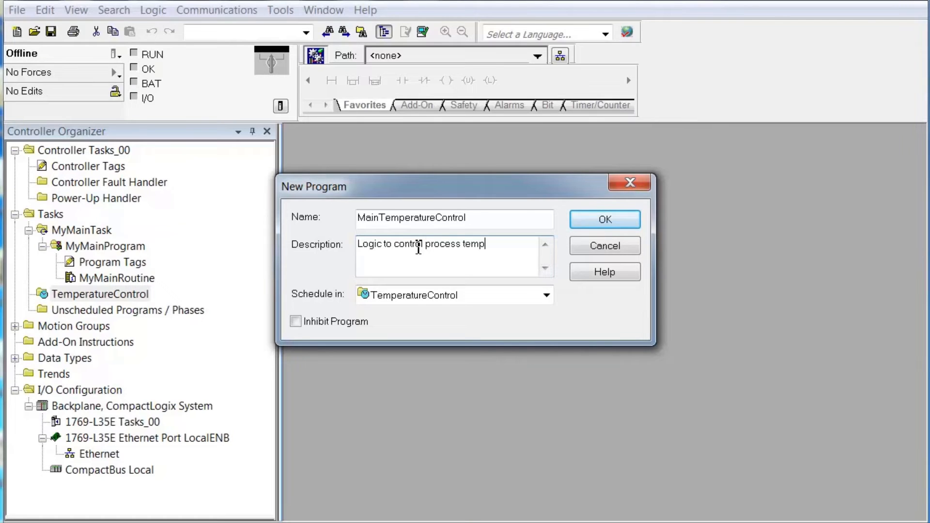
text(erature of area A1.)
click(611, 222)
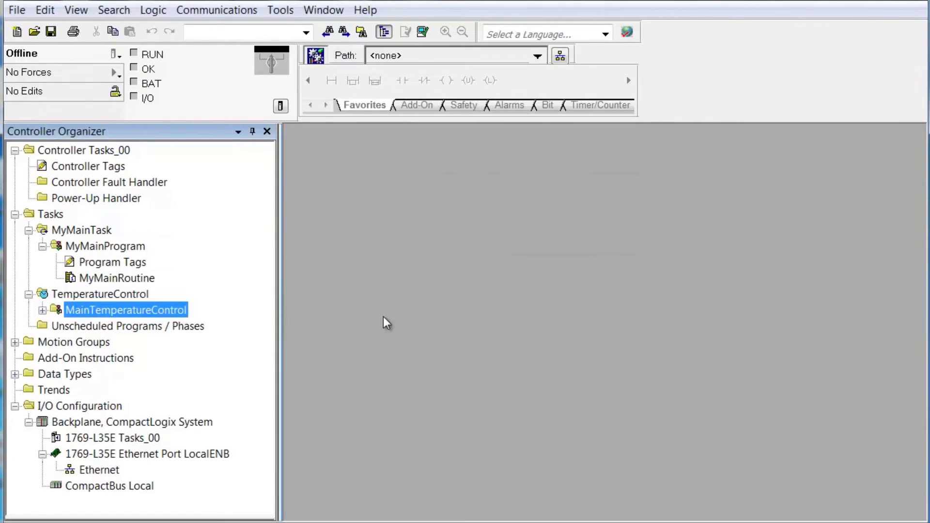
Create a ladder diagram routine named MaintTemperatureRoutine in the MainTemperatureControl program, assigned as Main, with the description "Routine sequence control and startup."
click(43, 311)
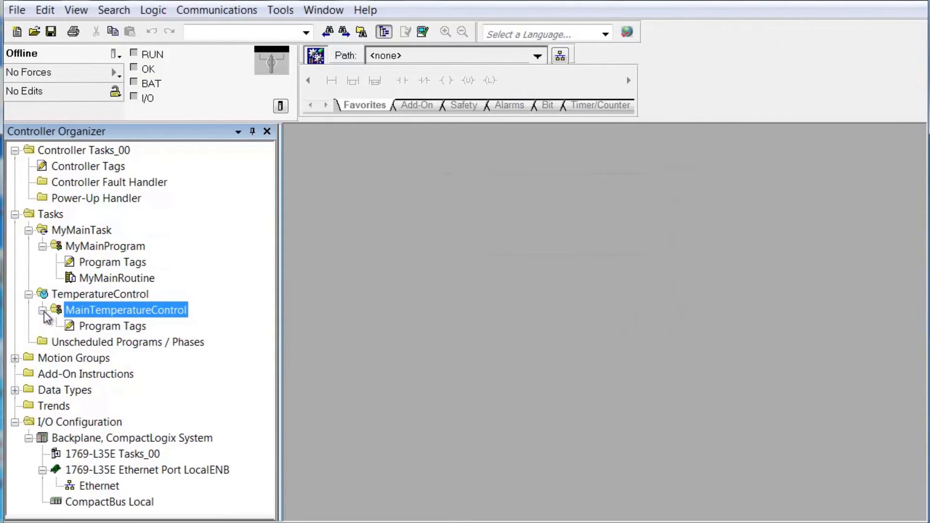
right_click(126, 309)
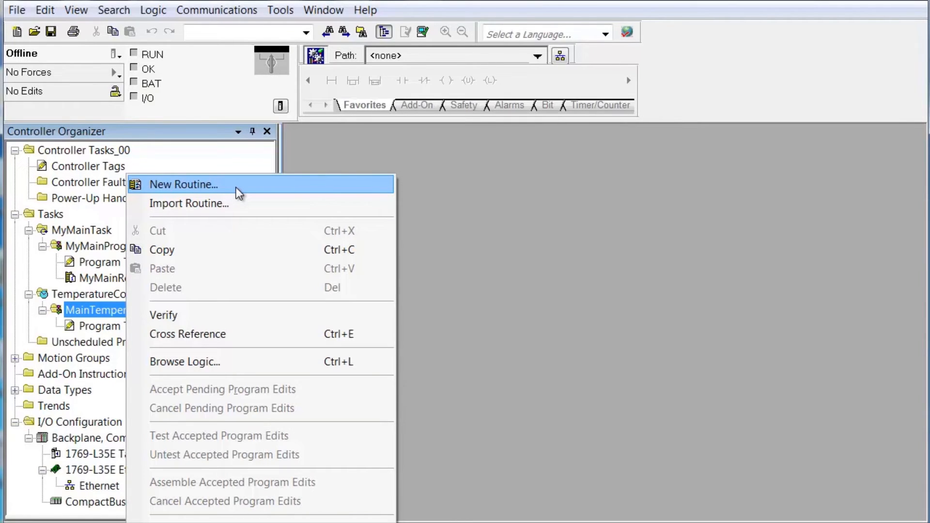
click(236, 187)
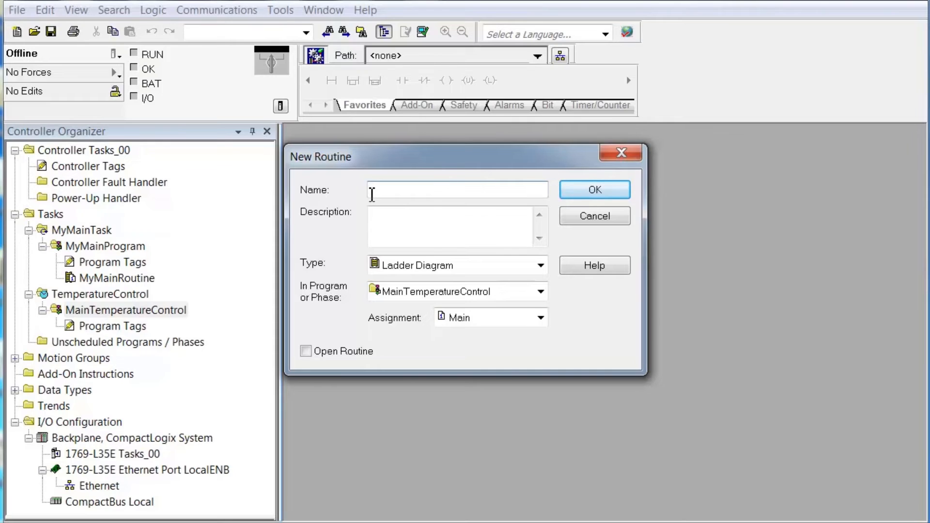
text(MaintTemperatureRoutine)
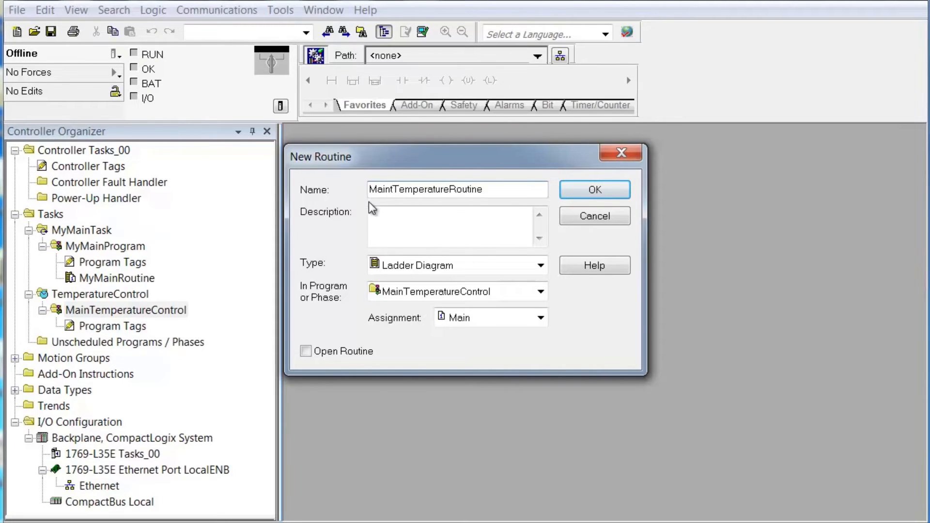
click(385, 217)
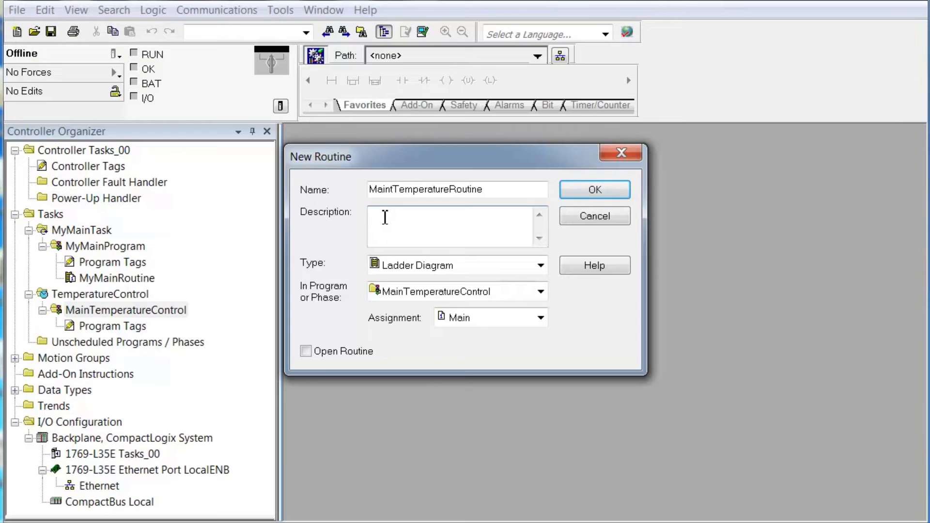
text(Routine sequence control and startup.)
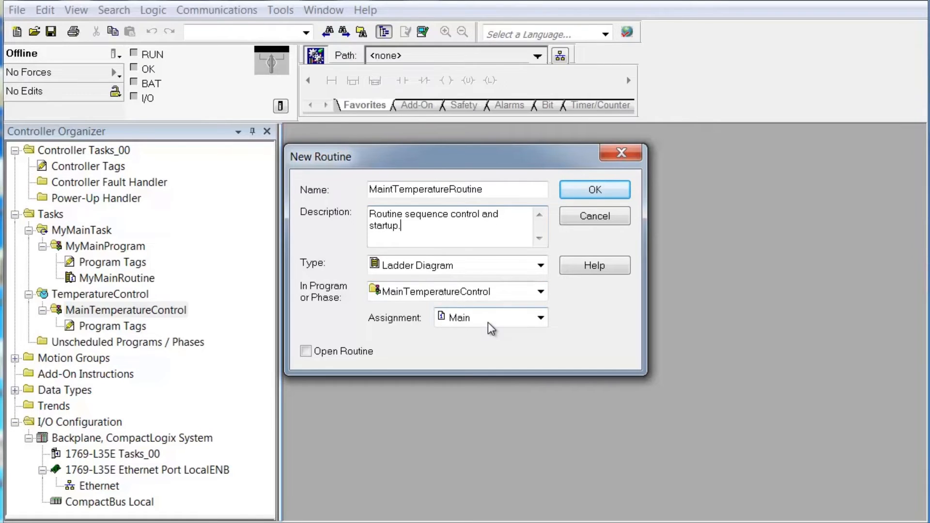
click(584, 191)
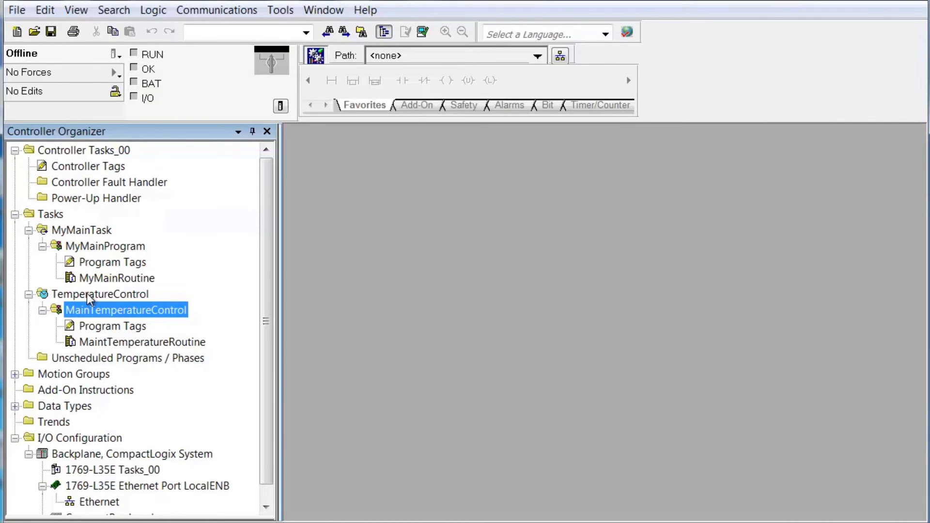
Start a new task named MyMainEvent under Tasks, set its type to Event and keep the EVENT Instruction Only trigger
right_click(54, 220)
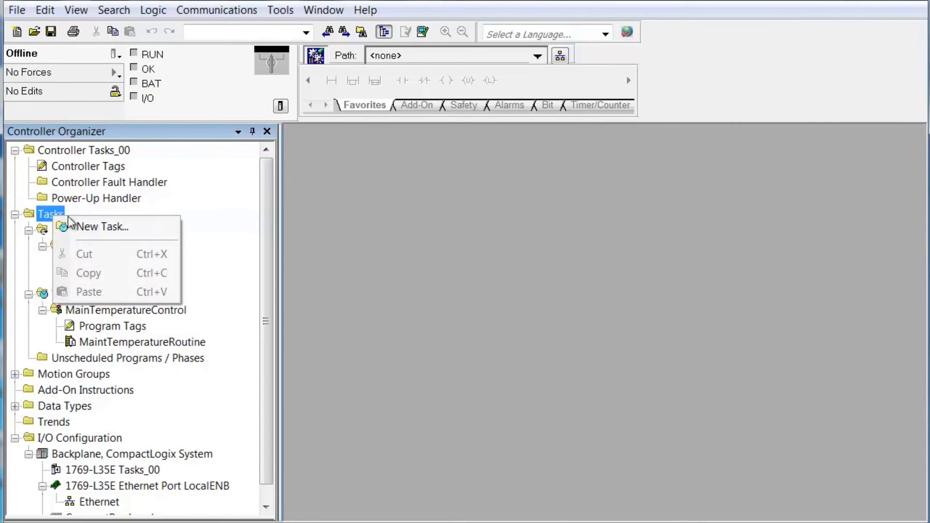
click(98, 225)
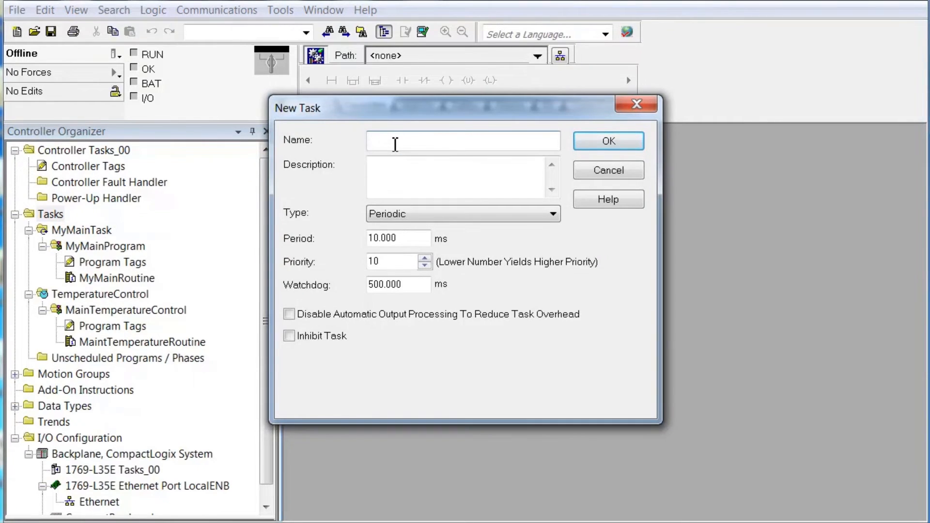
text(MyMainEvent)
click(480, 213)
click(479, 241)
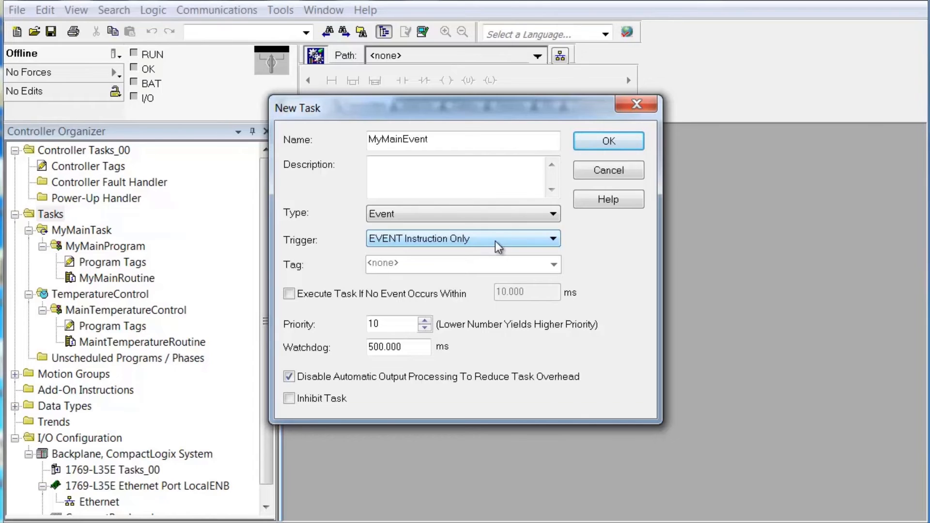
click(553, 240)
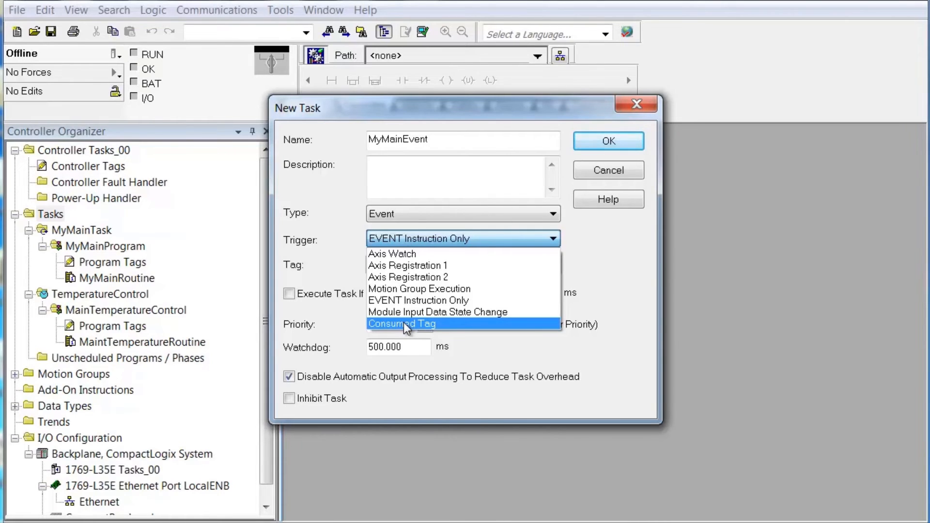
click(406, 304)
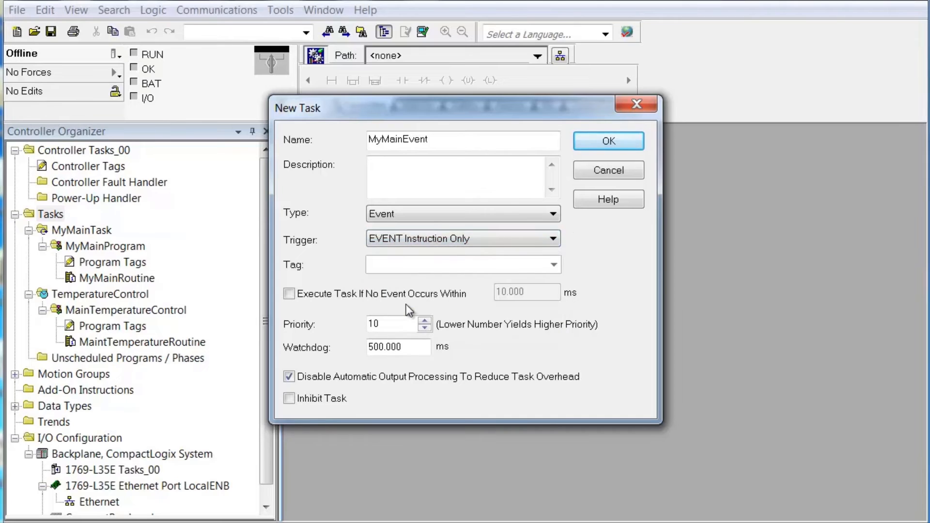
Describe the new event task as "Logic to execute when my main event occurs." and create it
click(509, 170)
text(Logic to execute when my main event occurs.)
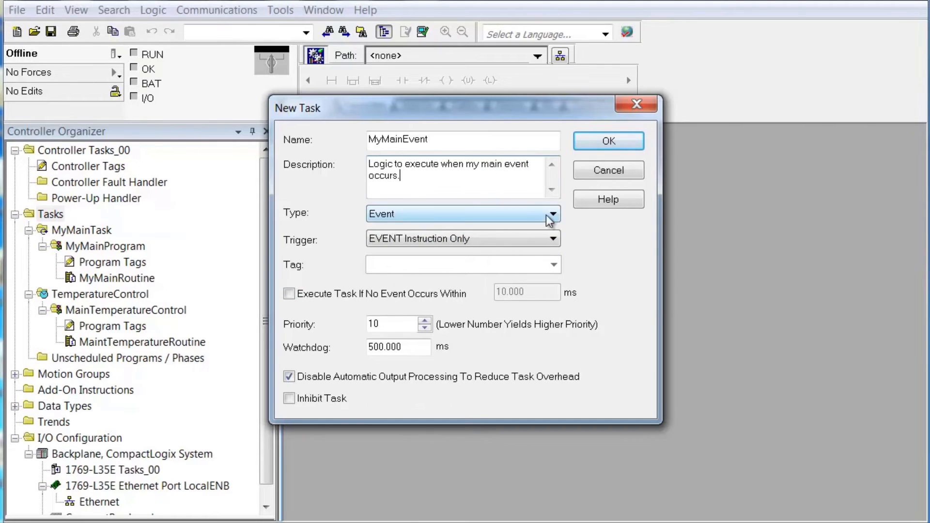
click(609, 142)
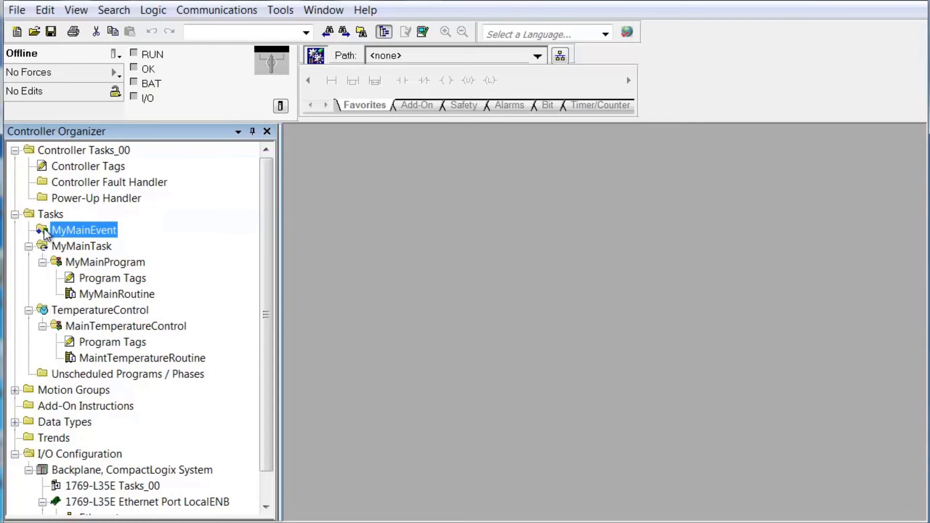
Create a program named EventProgram1 in the MyMainEvent task with the description "Logic to execute on event #1."
right_click(78, 229)
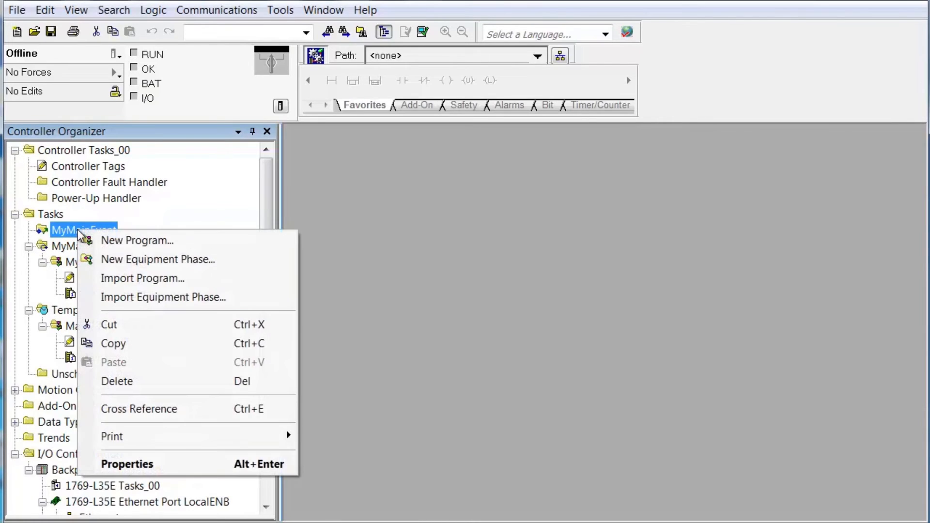
click(107, 239)
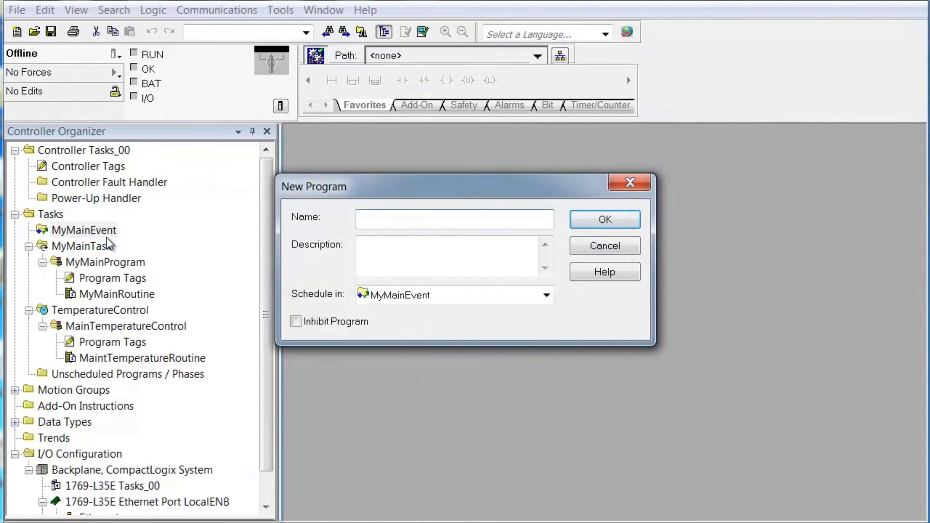
text(EventProgram1)
click(363, 245)
text(Lo)
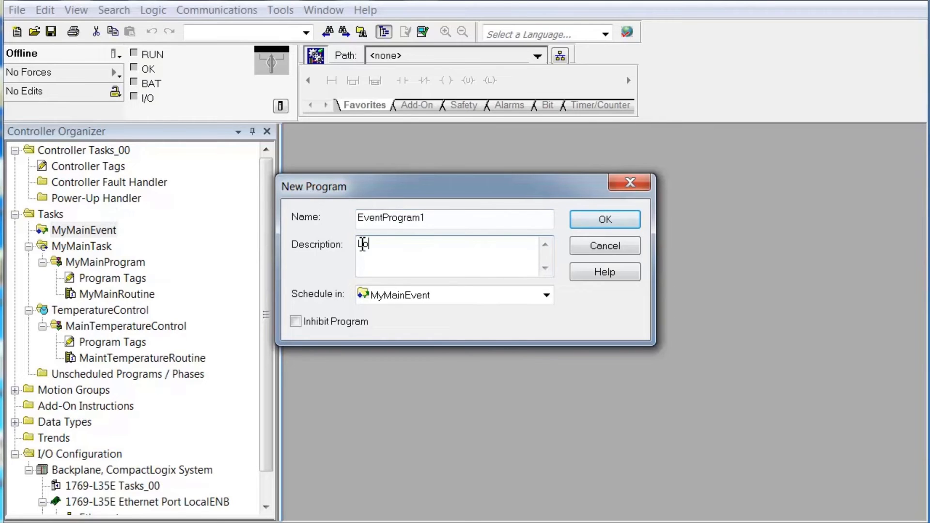
text(gic to execute on event #1.)
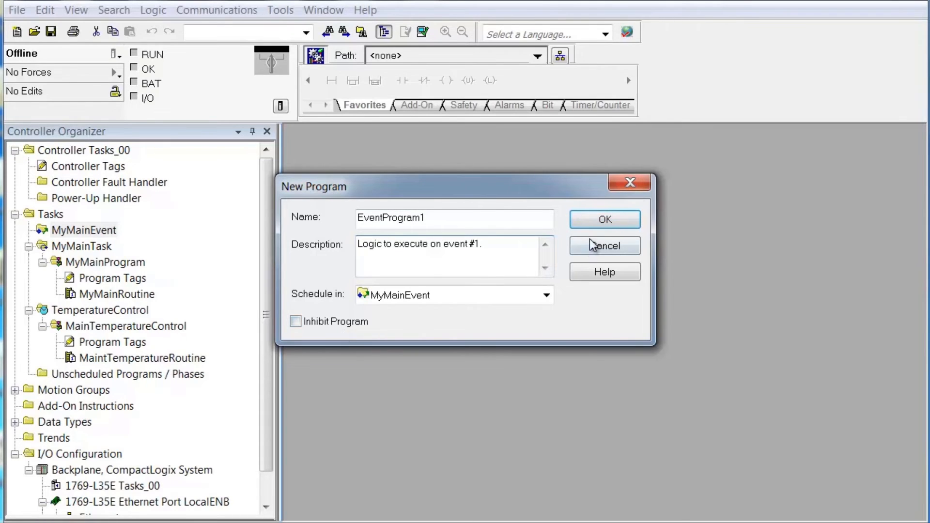
click(605, 220)
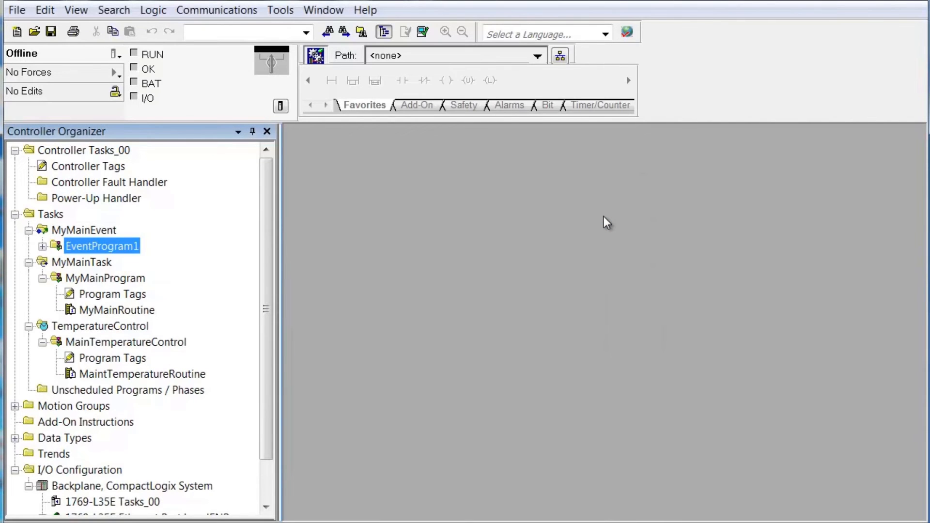
Create a ladder diagram routine named MymainEventRoutine01 in EventProgram1, assigned as Main, with the description "Routine sequence control."
click(43, 246)
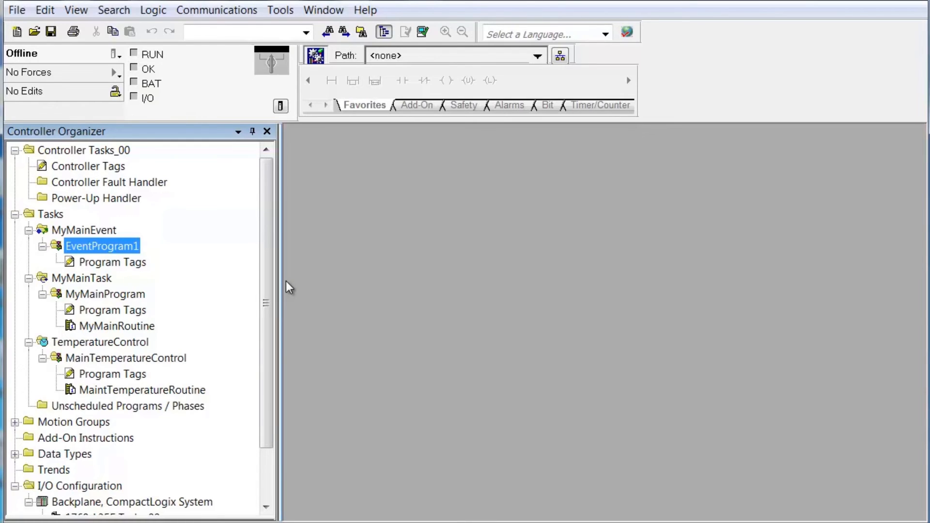
right_click(101, 231)
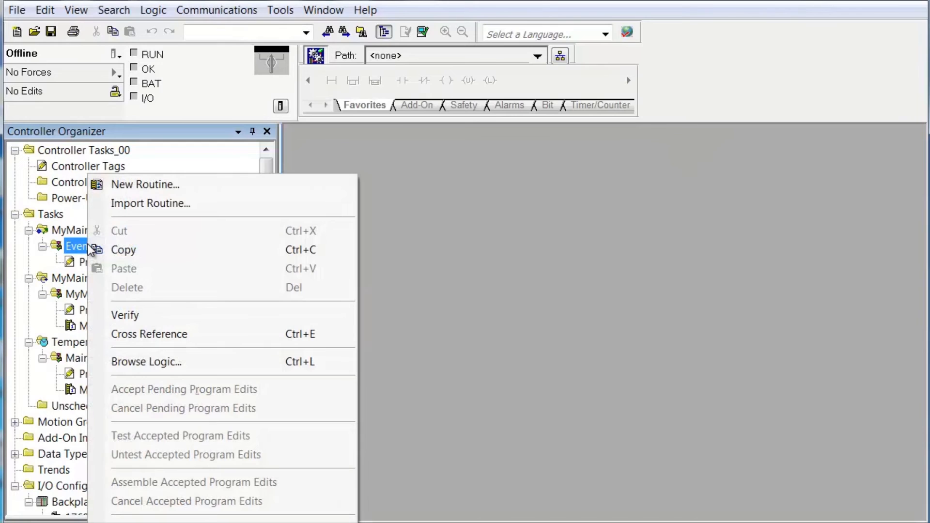
click(155, 186)
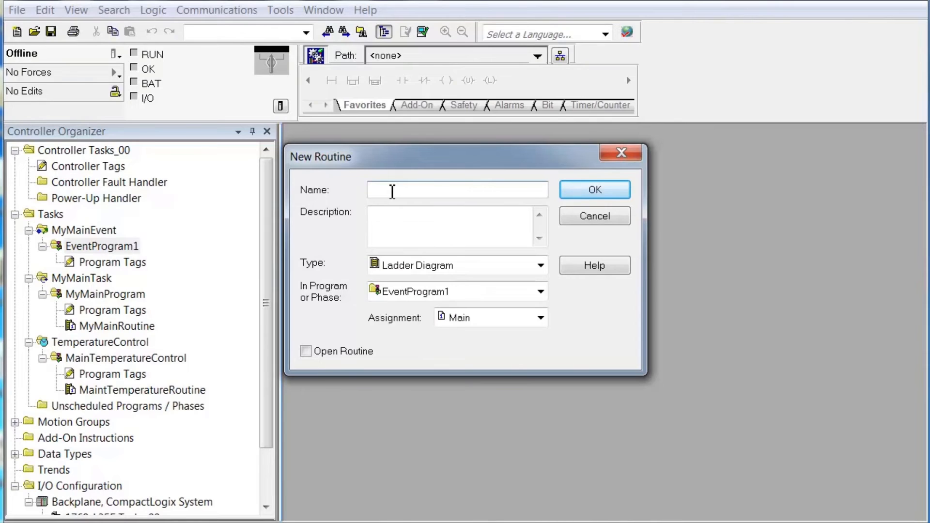
text(My)
text(mainEventRoutine01)
click(390, 211)
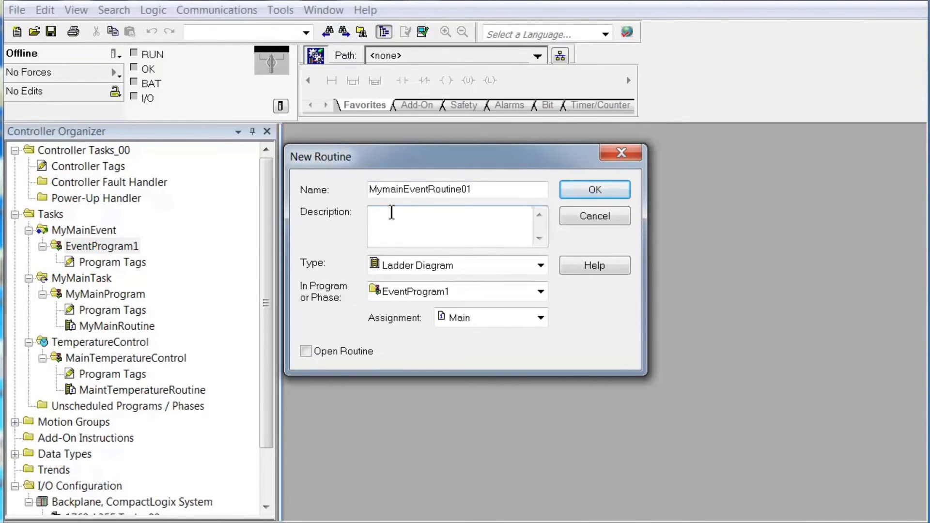
text(Rou)
text(tine sequence control.)
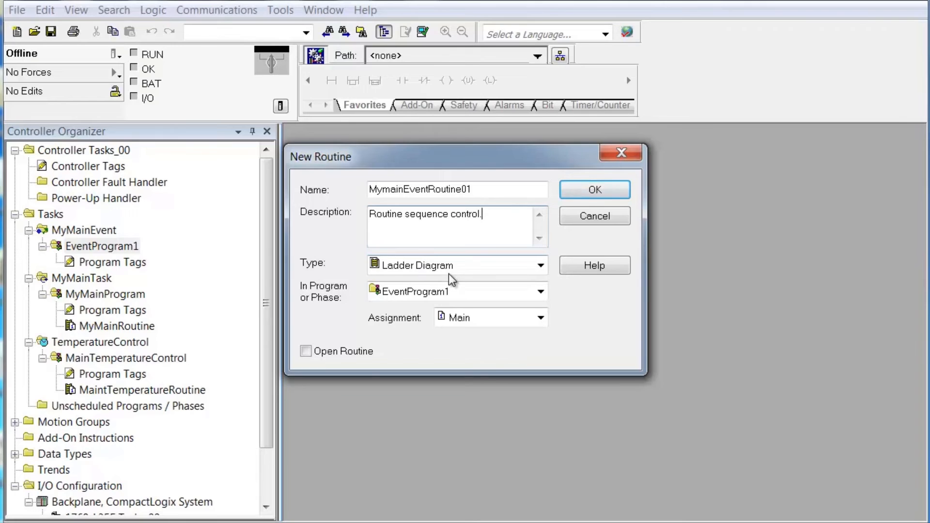
click(612, 187)
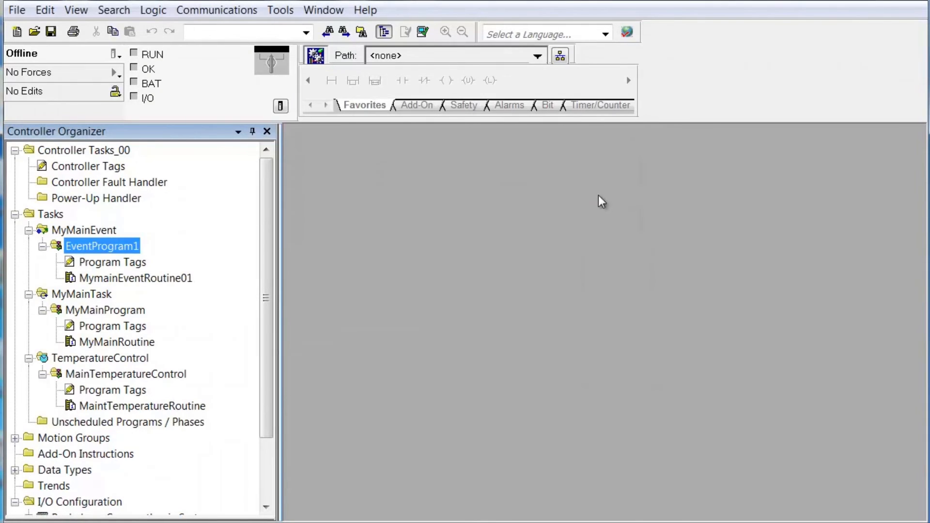